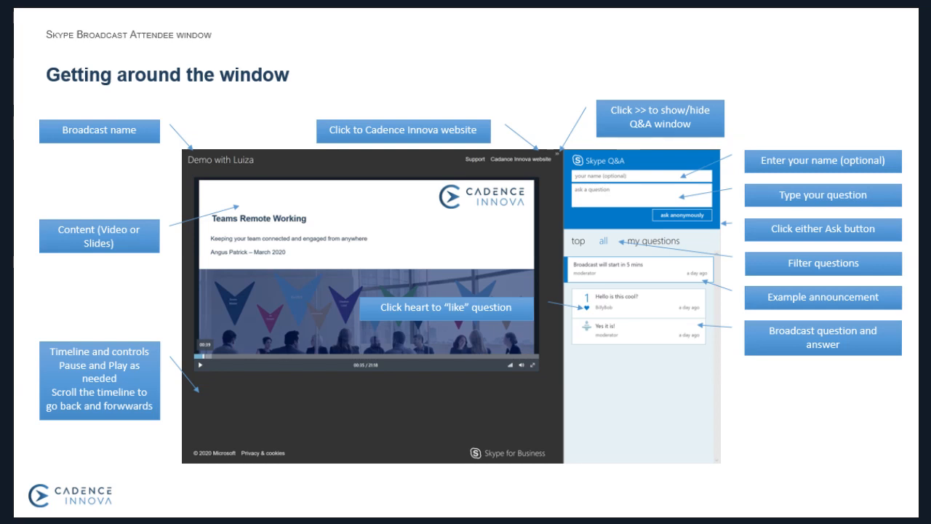
# Advance past the 'Getting around the window' slide to the live Teams session slide.
pyautogui.press('Right')
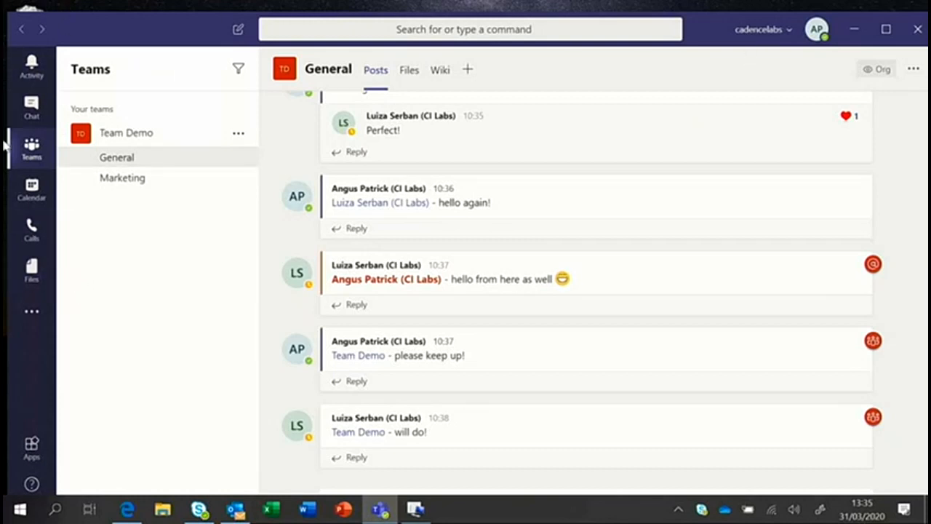
# Maximize the Teams window and switch to Chat to reach the recent one-to-one conversation.
pyautogui.click(885, 34)
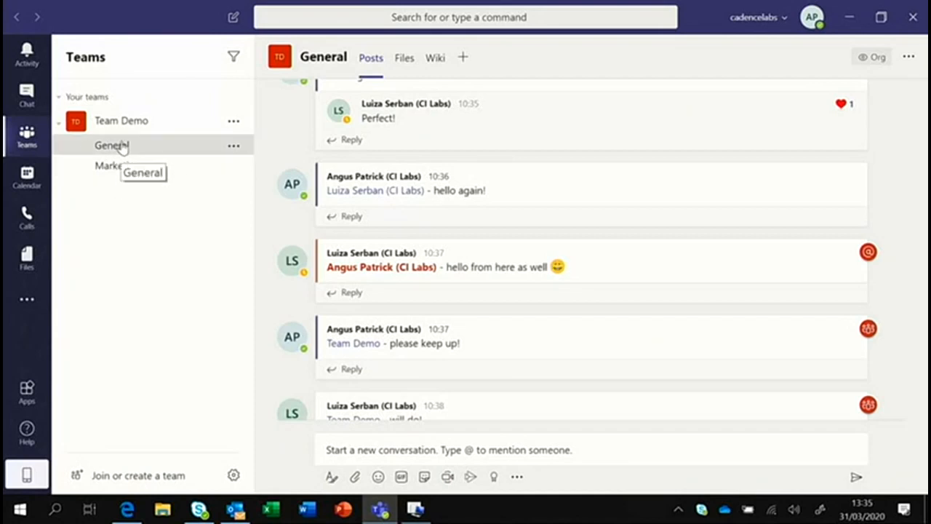
pyautogui.click(25, 96)
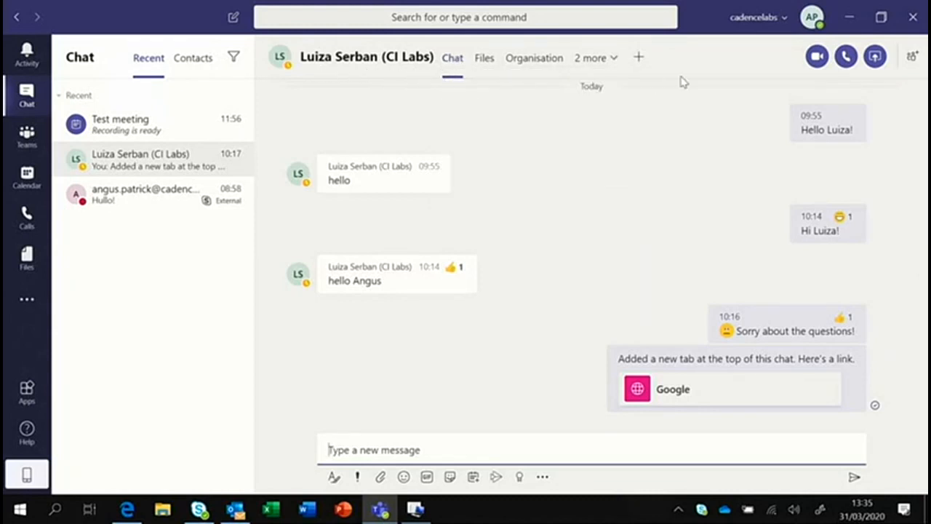
# Search for a colleague by name and add them, creating a three-person draft group chat.
pyautogui.click(914, 59)
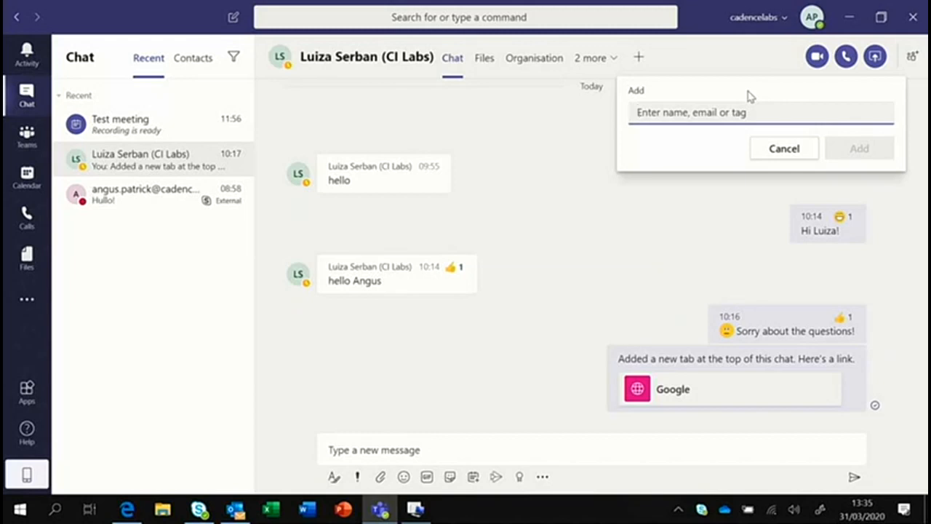
pyautogui.write('harry')
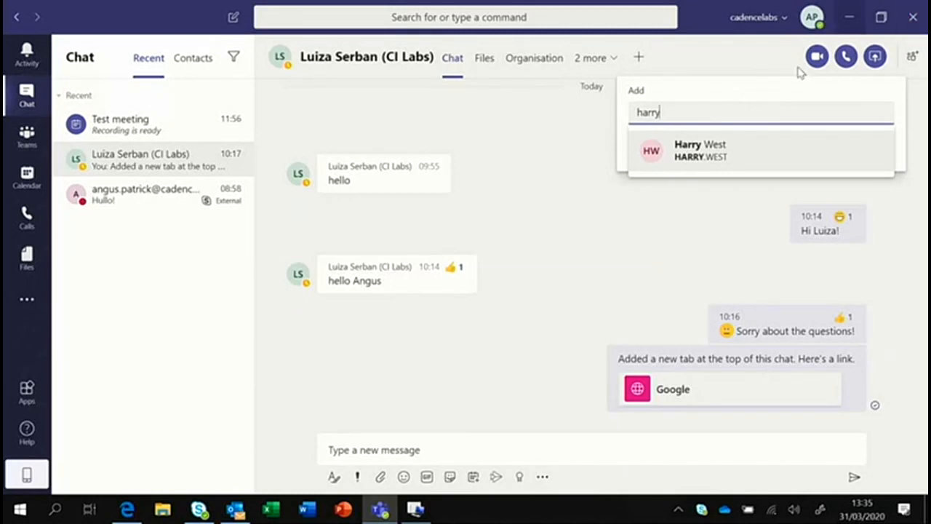
pyautogui.click(713, 149)
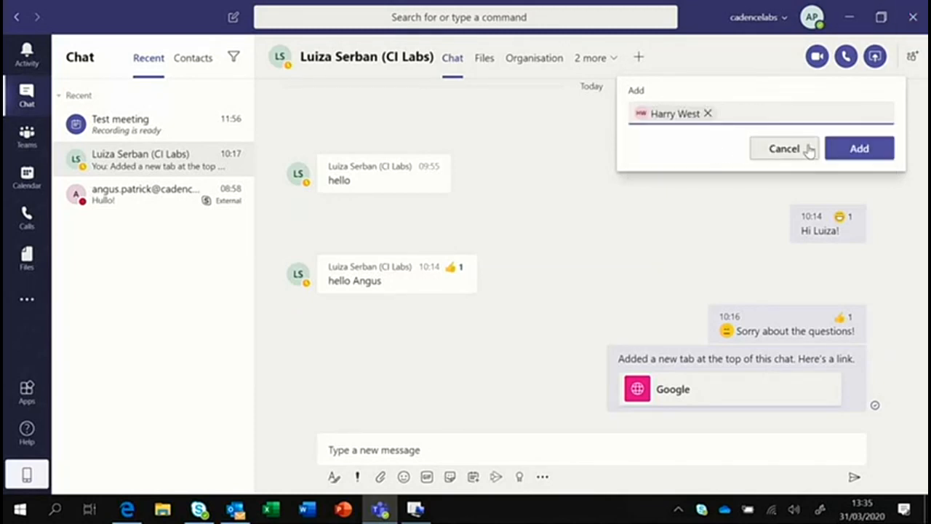
pyautogui.click(859, 149)
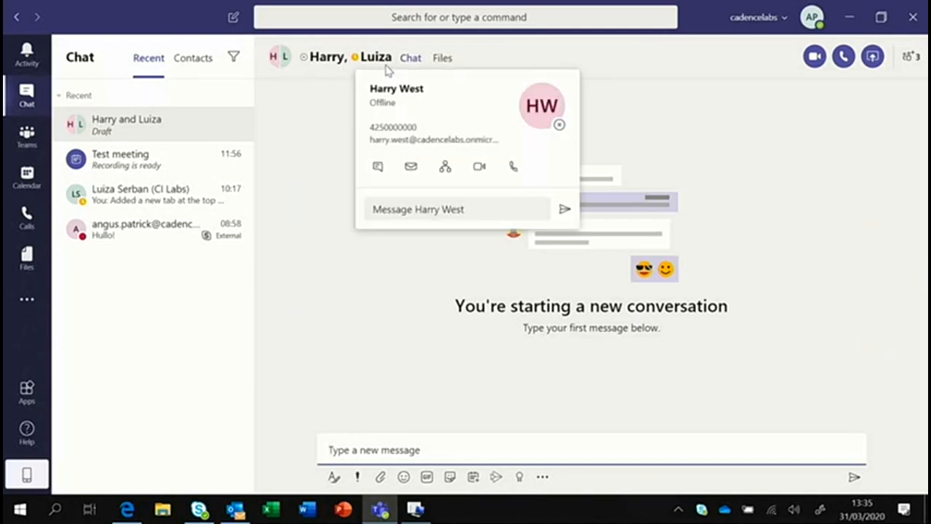
pyautogui.moveTo(369, 62)
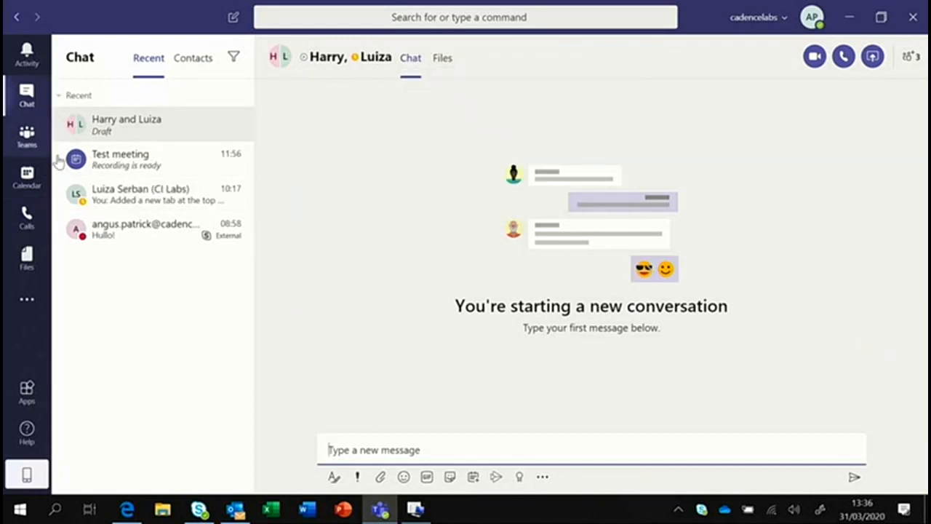
# Send 'Just added' plus the new colleague's name as the group chat's first message.
pyautogui.click(130, 157)
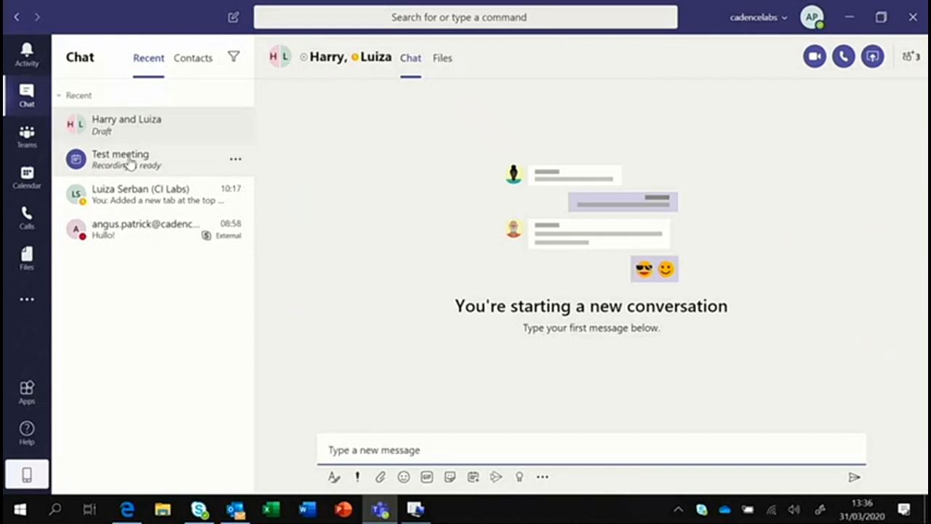
pyautogui.click(125, 138)
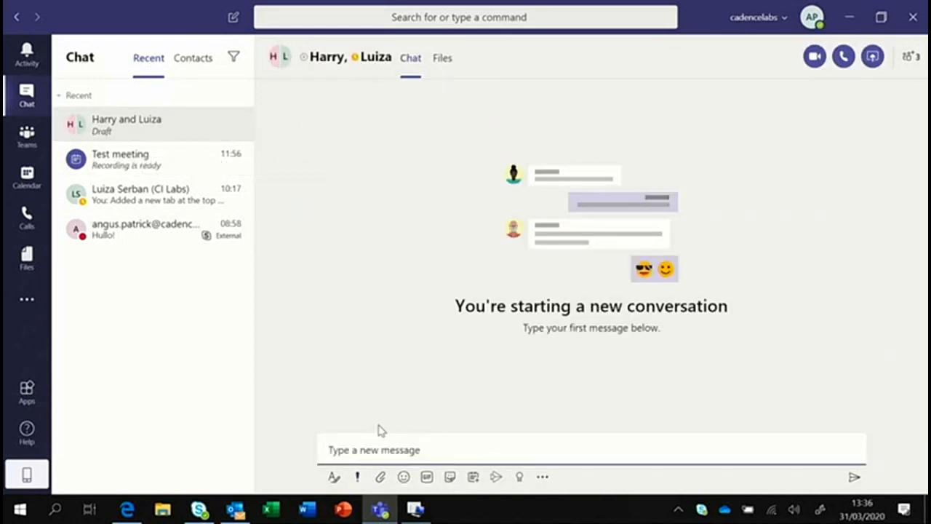
pyautogui.write('Just added \\Hsrry')
pyautogui.press('BackSpace')
pyautogui.press('BackSpace')
pyautogui.press('BackSpace')
pyautogui.press('BackSpace')
pyautogui.press('BackSpace')
pyautogui.press('BackSpace')
pyautogui.press('BackSpace')
pyautogui.press('BackSpace')
pyautogui.press('BackSpace')
pyautogui.press('BackSpace')
pyautogui.press('BackSpace')
pyautogui.press('BackSpace')
pyautogui.write('added Harry')
pyautogui.press('Return')
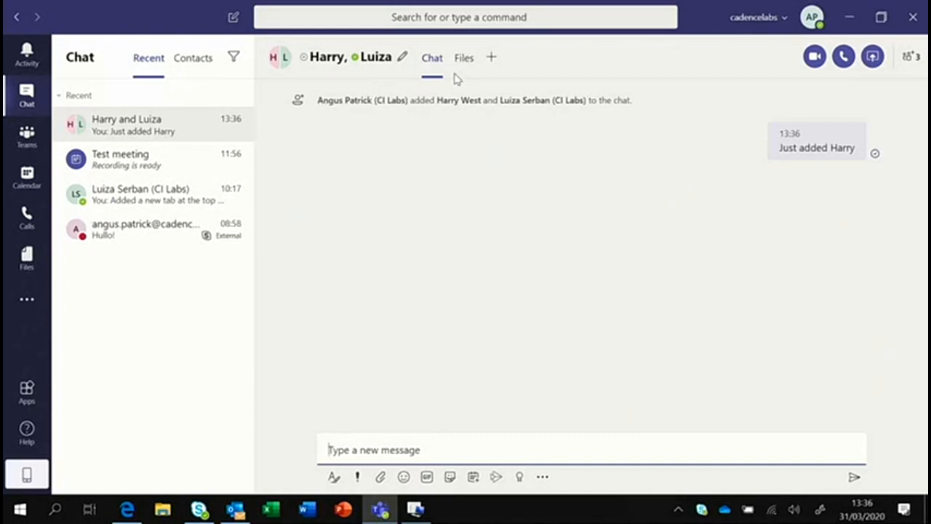
# Set the group chat name to 'The gang!' and save it.
pyautogui.click(402, 60)
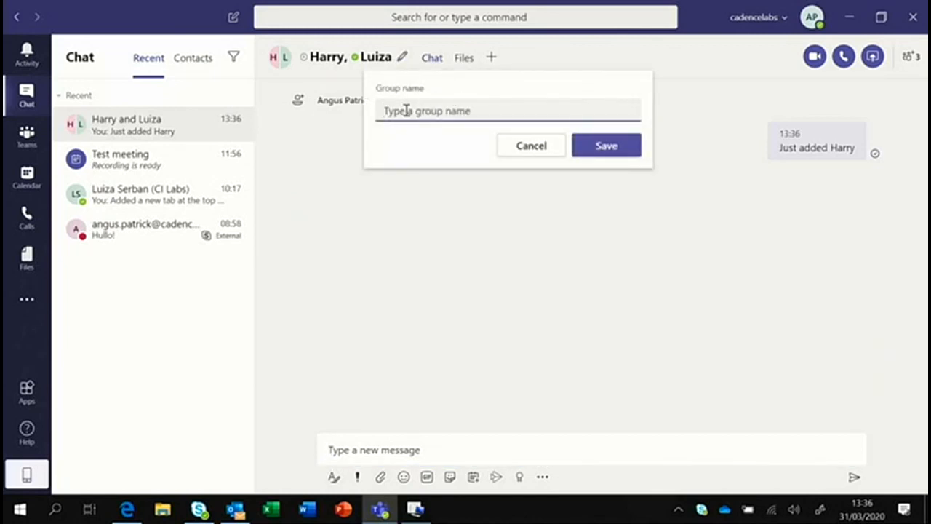
pyautogui.write('The manag')
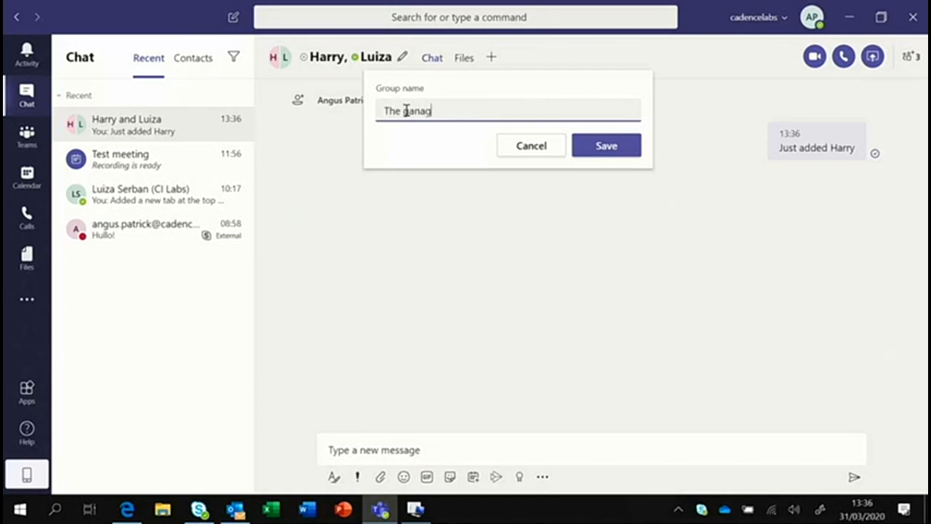
pyautogui.press('BackSpace')
pyautogui.press('BackSpace')
pyautogui.write('g')
pyautogui.click(605, 152)
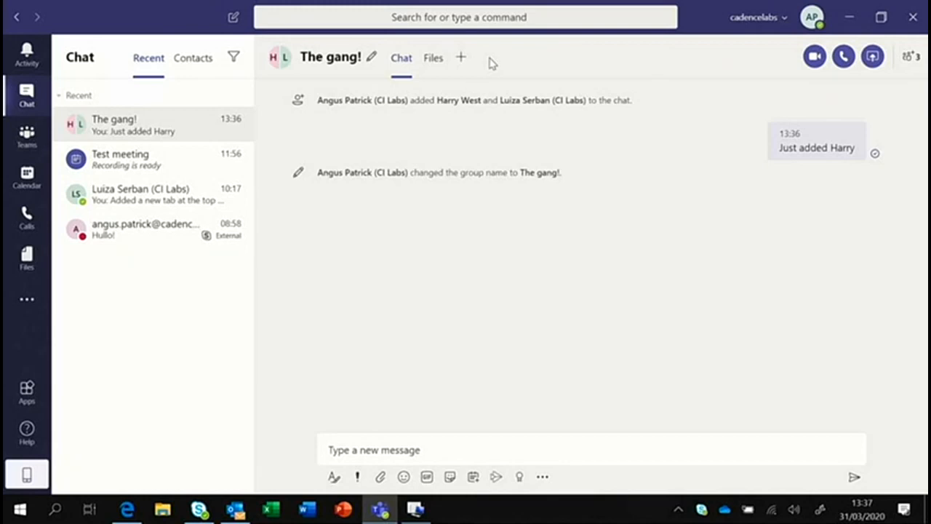
pyautogui.click(434, 64)
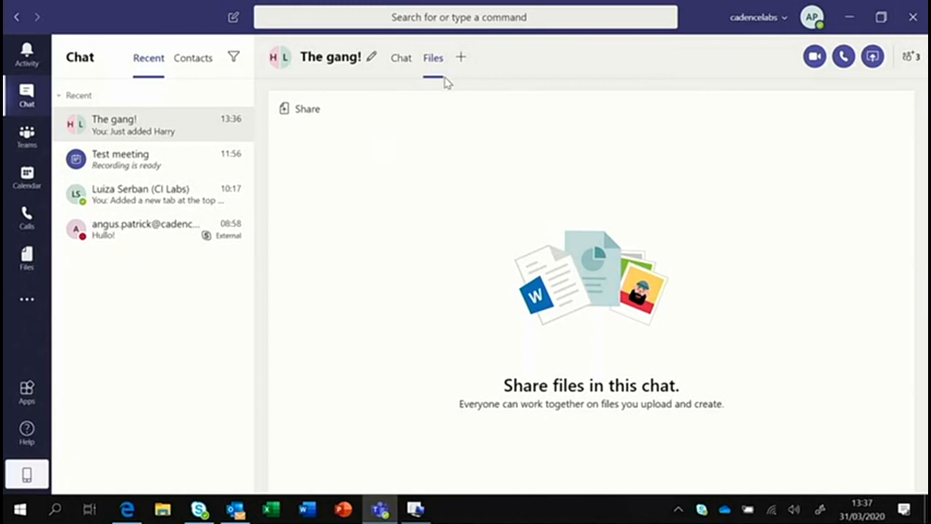
pyautogui.click(401, 60)
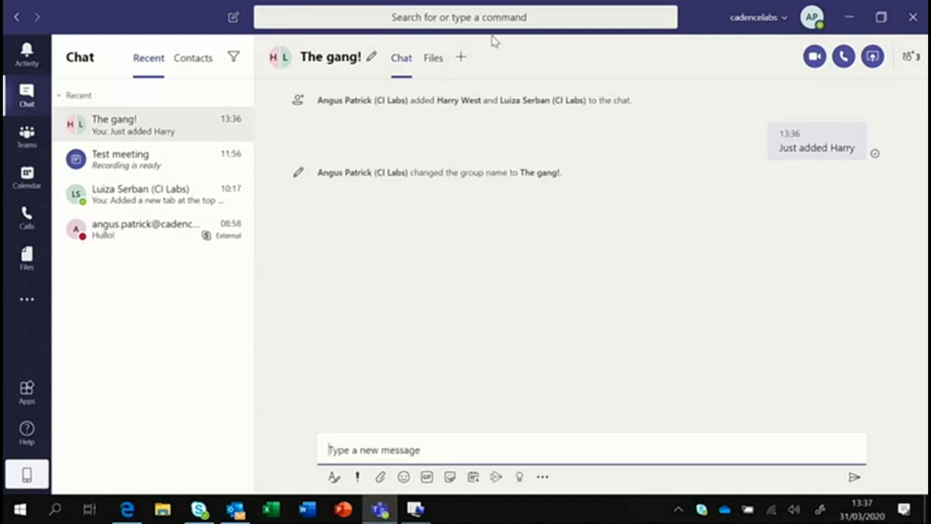
pyautogui.click(462, 60)
pyautogui.click(637, 187)
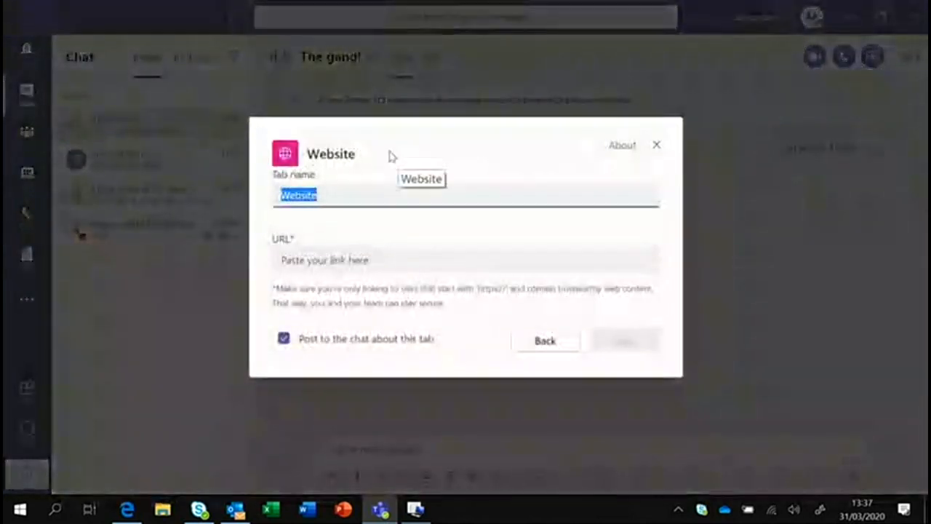
pyautogui.write('Cadence')
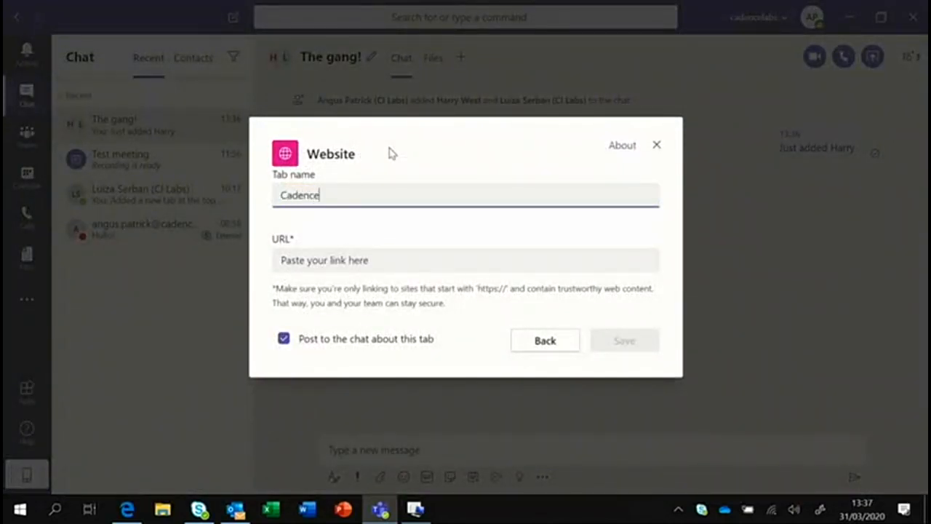
pyautogui.press('Tab')
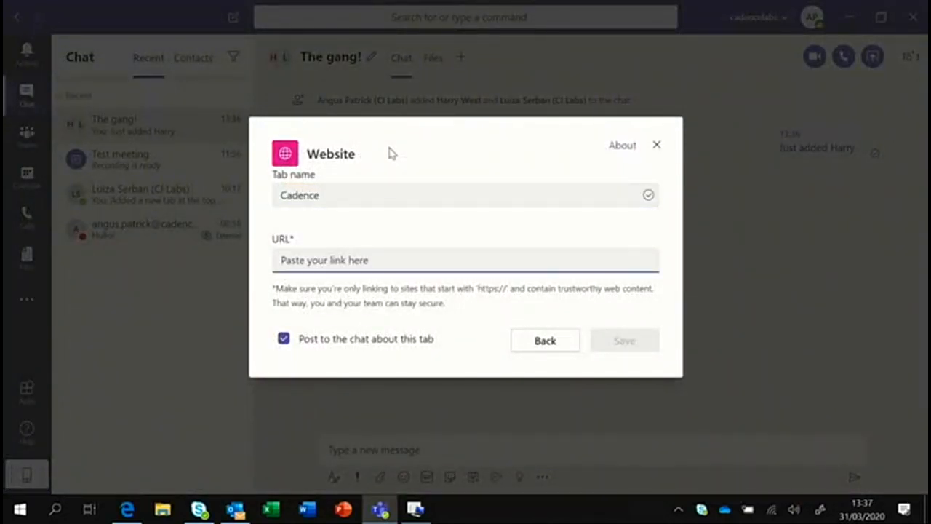
pyautogui.write('https://')
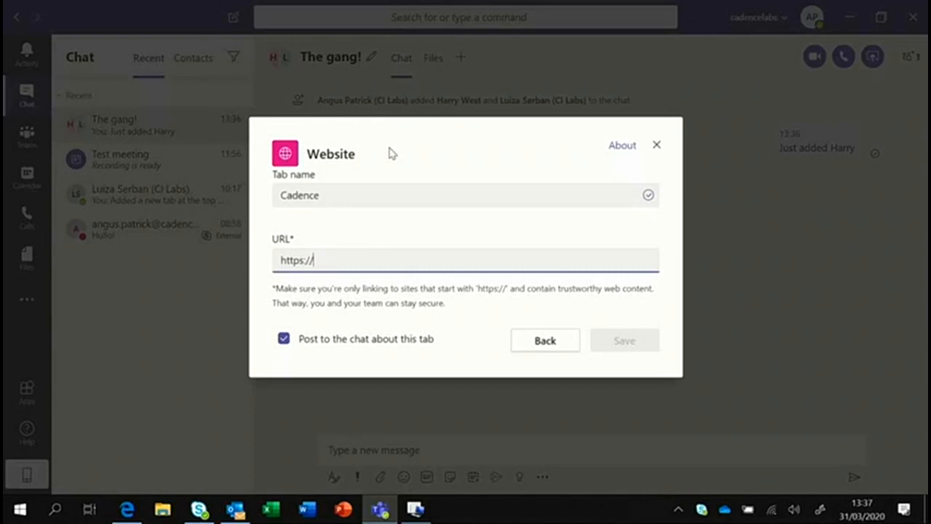
pyautogui.write('wwww')
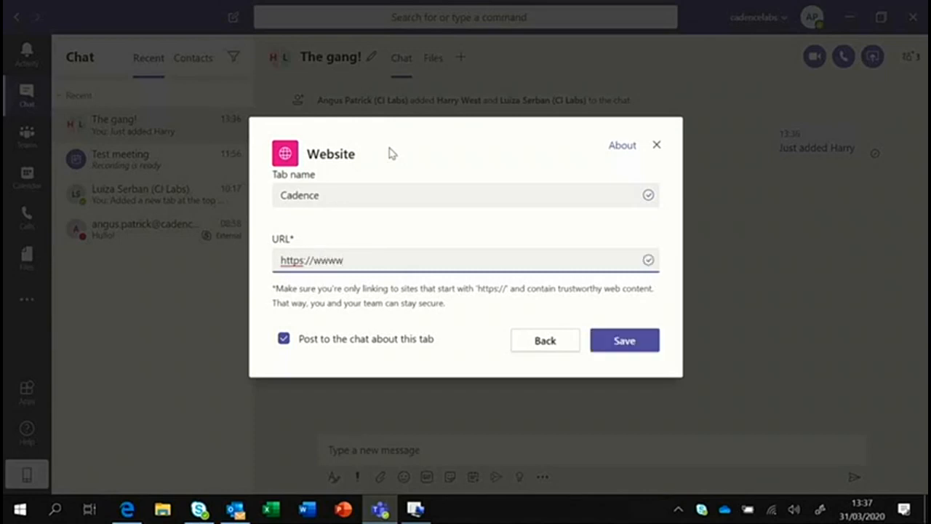
pyautogui.press('BackSpace')
pyautogui.write('.cadenceinnv')
pyautogui.write('at')
pyautogui.press('BackSpace')
pyautogui.press('BackSpace')
pyautogui.press('BackSpace')
pyautogui.write('ova.com')
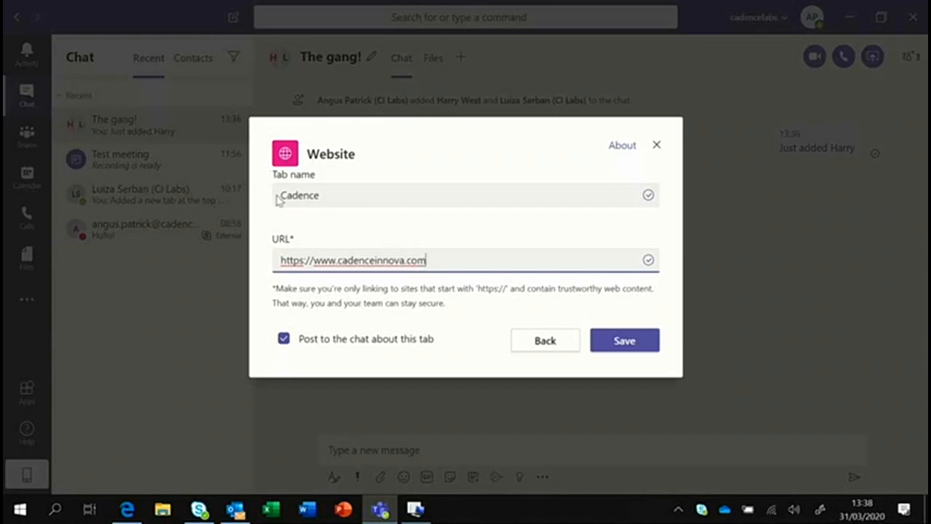
pyautogui.click(633, 344)
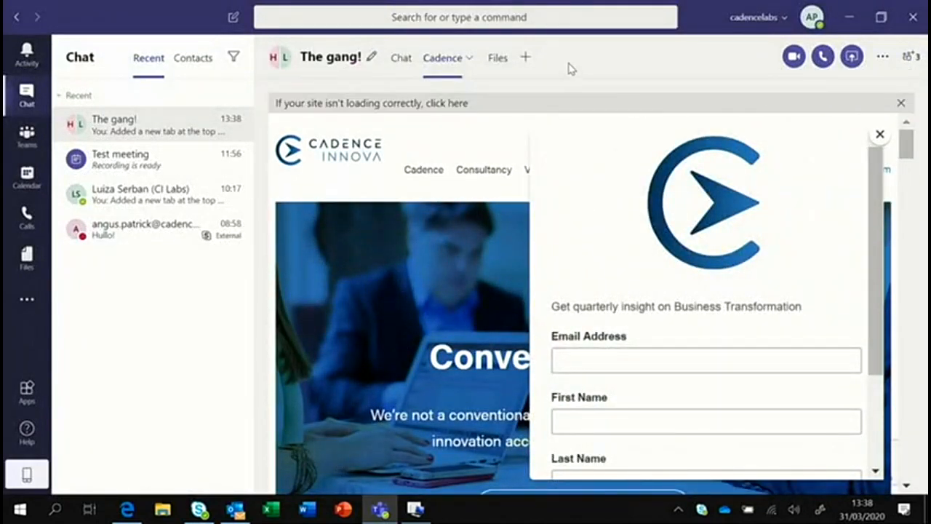
# Switch back to the chat conversation showing the Cadence tab announcement and link card.
pyautogui.click(402, 60)
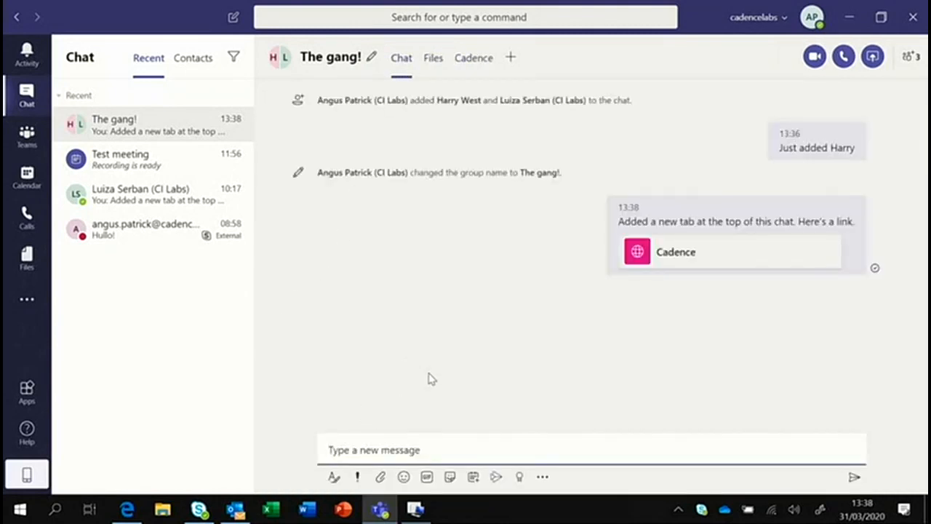
pyautogui.moveTo(738, 233)
# Go to Team Demo's General channel and view its empty Files tab.
pyautogui.click(16, 140)
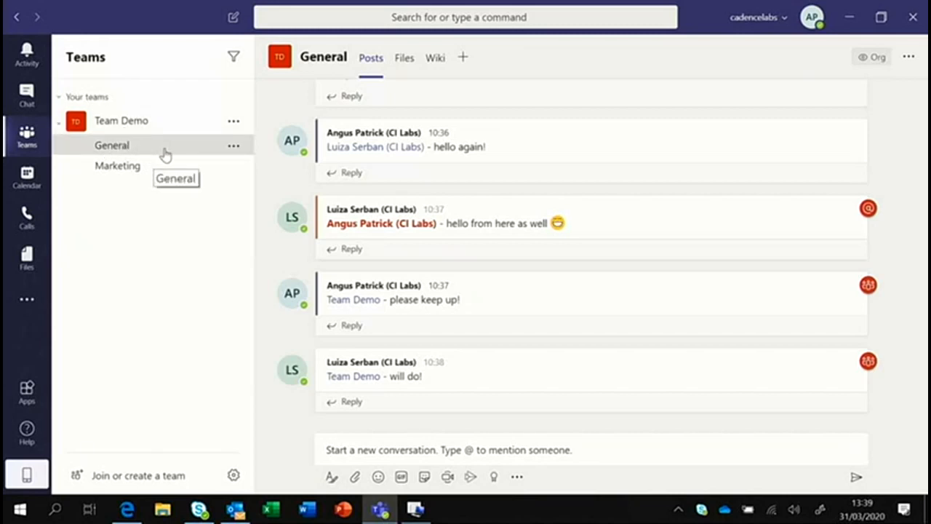
pyautogui.click(404, 59)
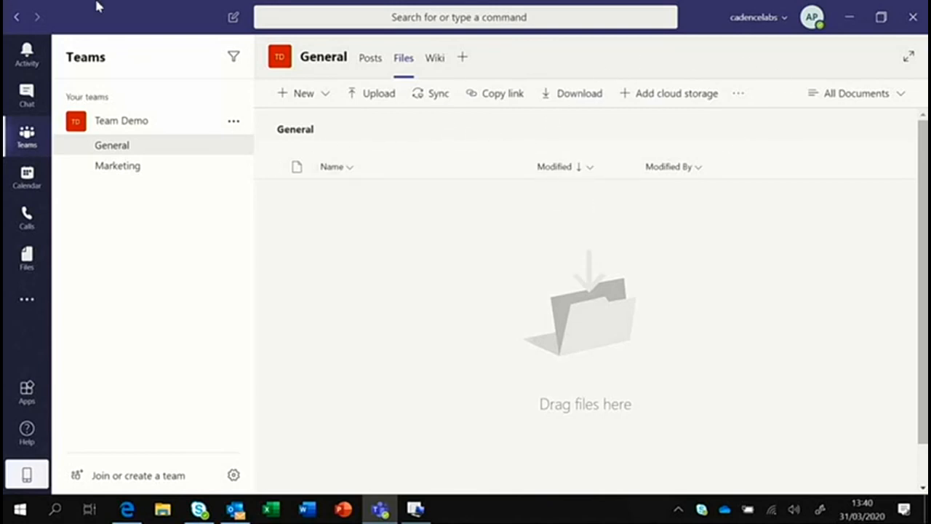
# Browse the tab gallery without adding anything, then open The gang! chat with formatting expanded.
pyautogui.click(462, 60)
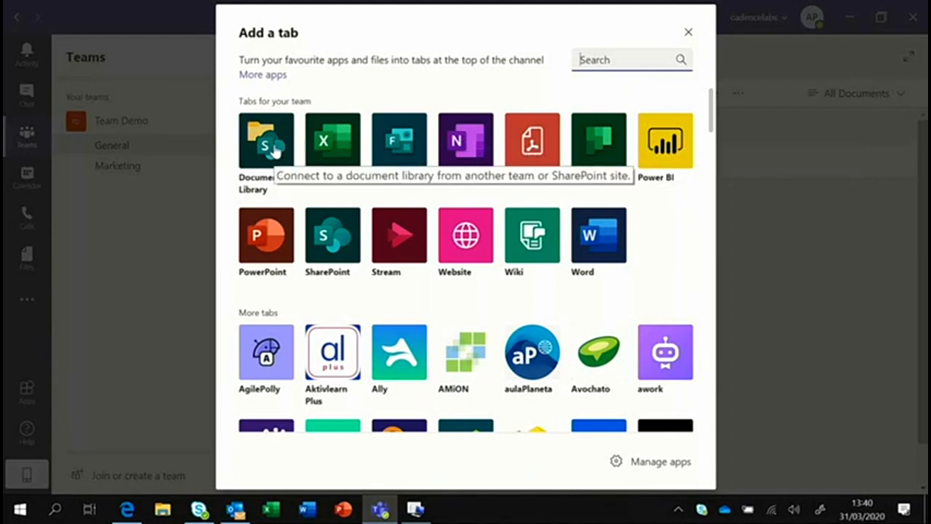
pyautogui.click(687, 35)
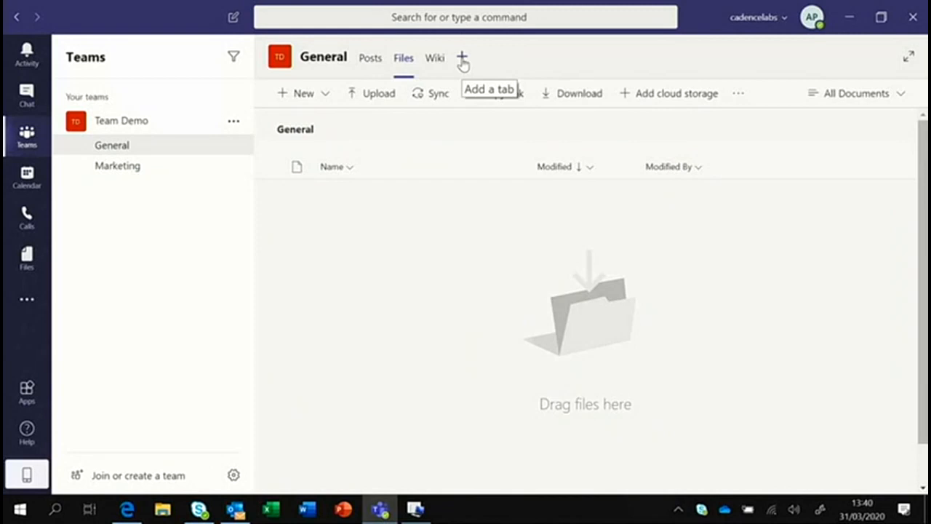
pyautogui.click(375, 60)
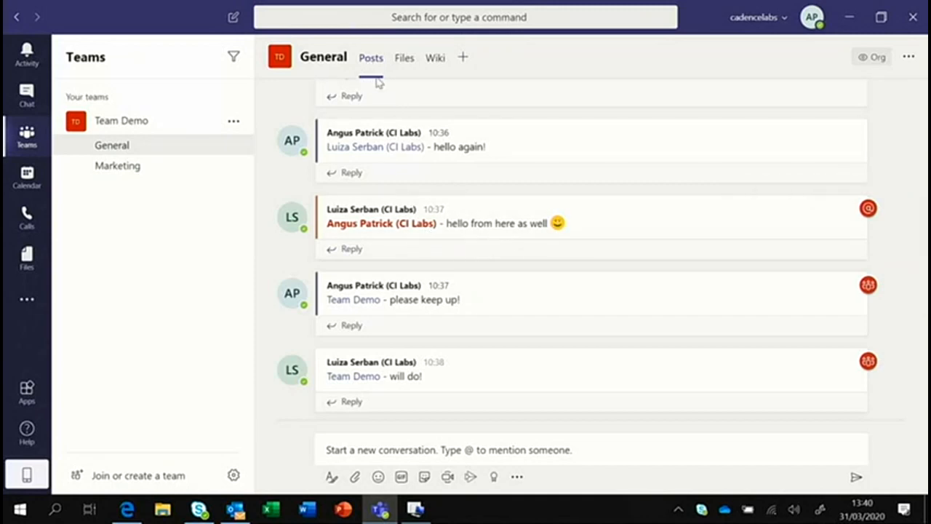
pyautogui.click(27, 94)
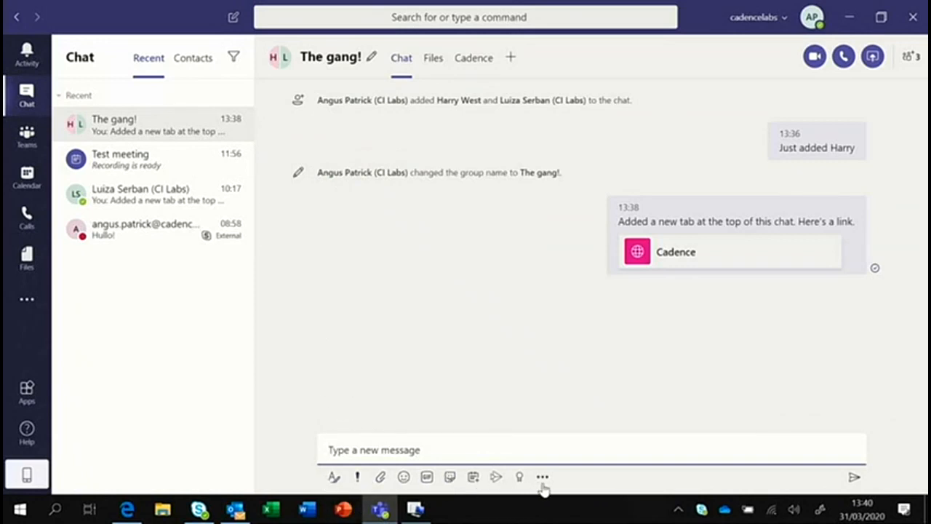
pyautogui.click(333, 479)
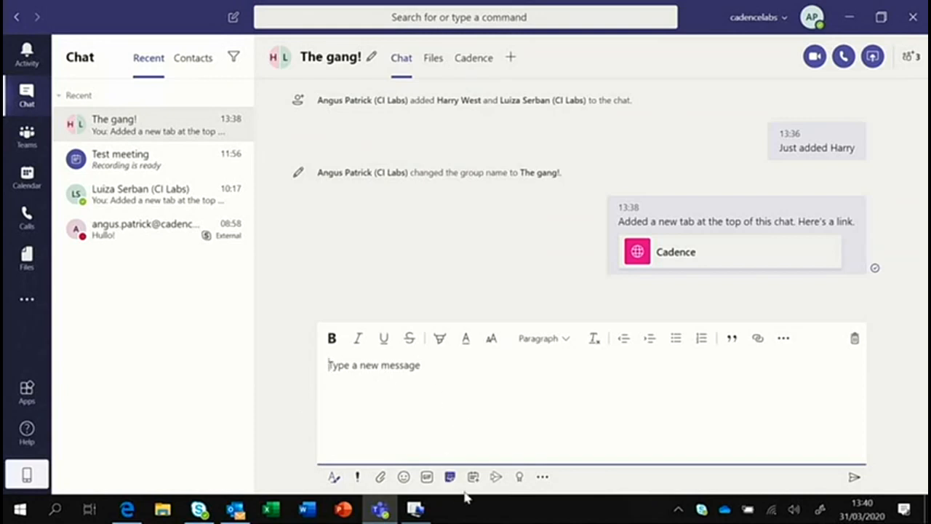
# Preview the GIF and emoji pickers, dismiss them, and return to Team Demo's General posts.
pyautogui.click(433, 481)
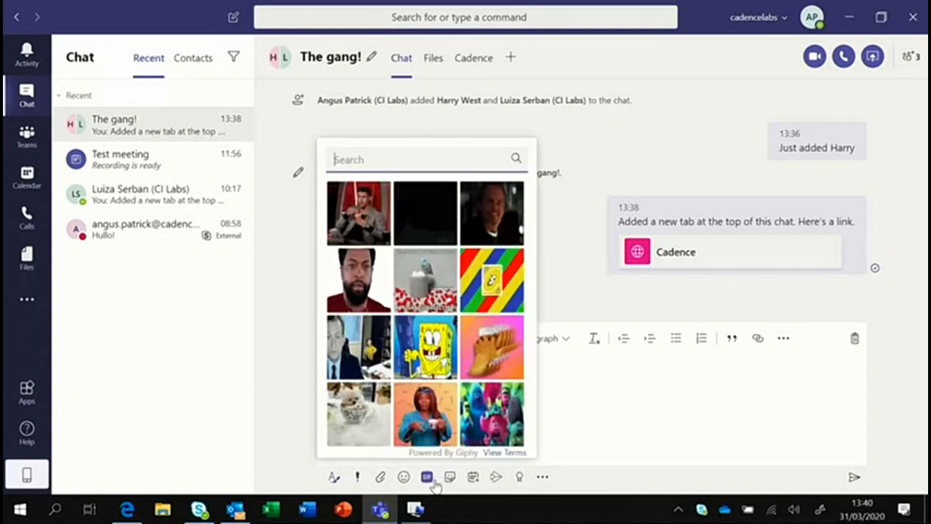
pyautogui.click(406, 480)
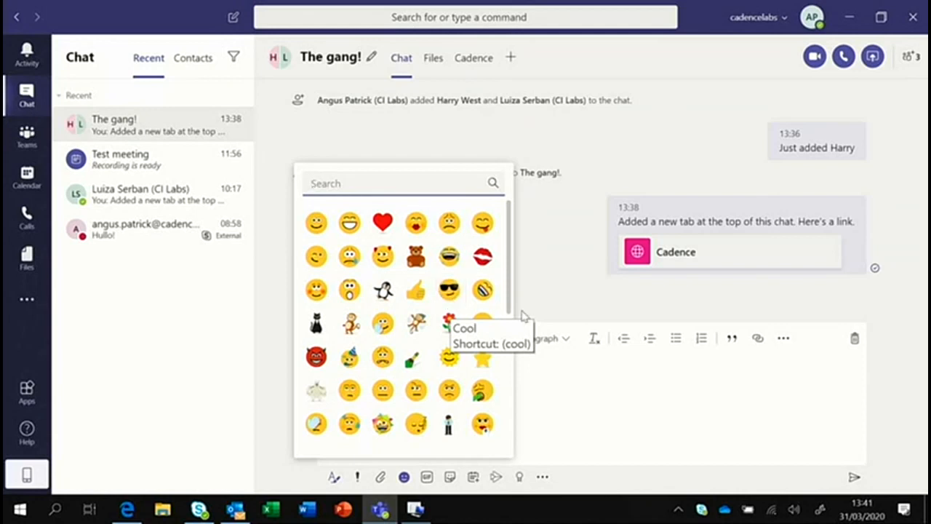
pyautogui.click(549, 308)
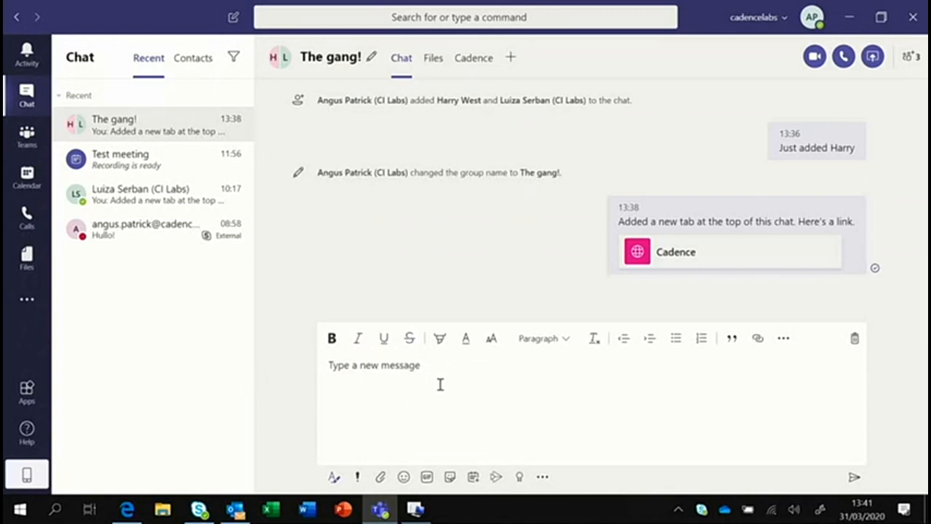
pyautogui.click(26, 135)
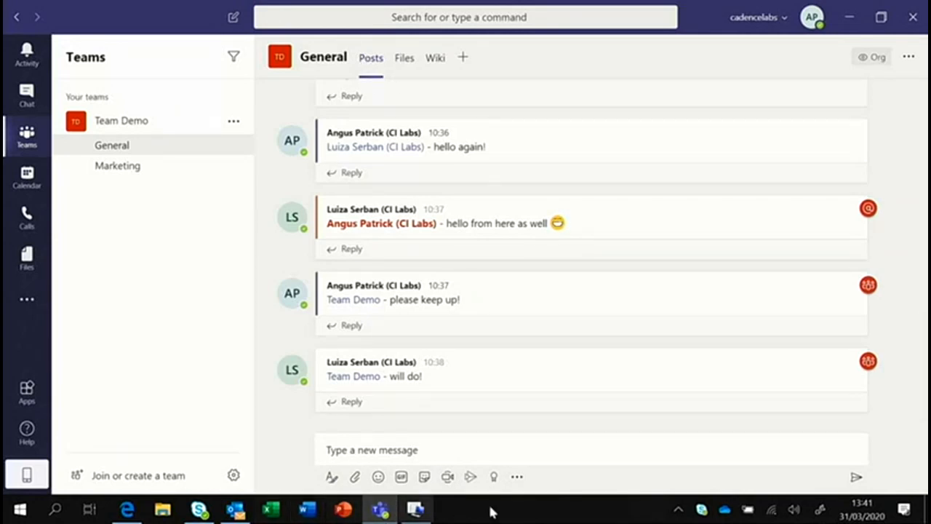
# Draft a formatted post with subject 'This is great!' and body 'Yes it is!'.
pyautogui.click(378, 477)
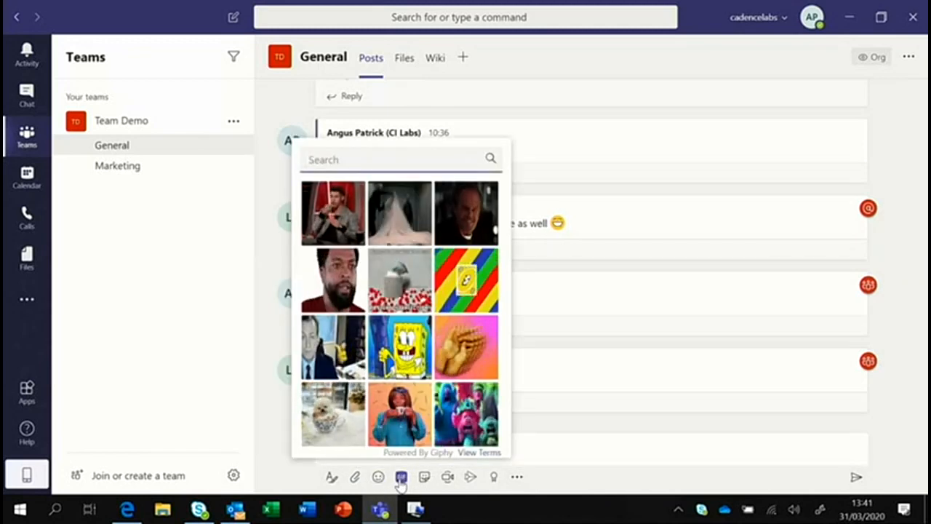
pyautogui.click(331, 482)
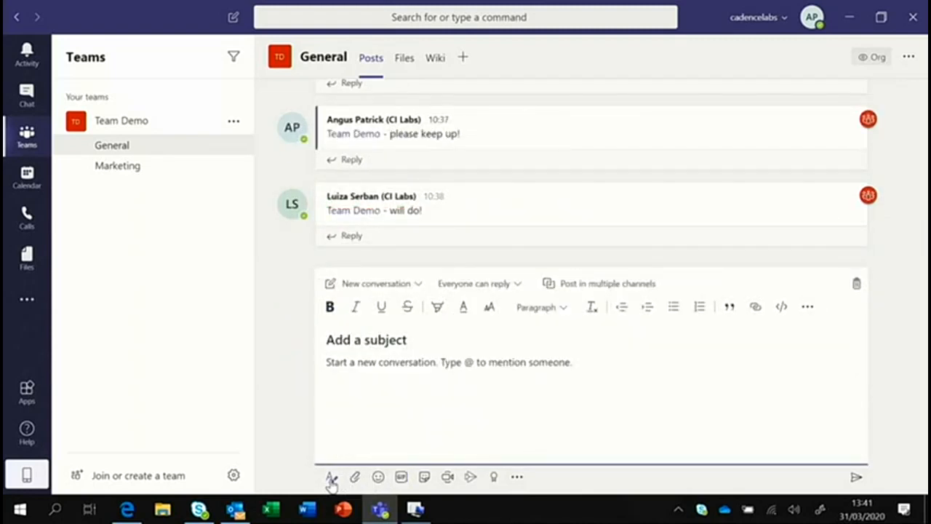
pyautogui.click(370, 338)
pyautogui.write('This is great!')
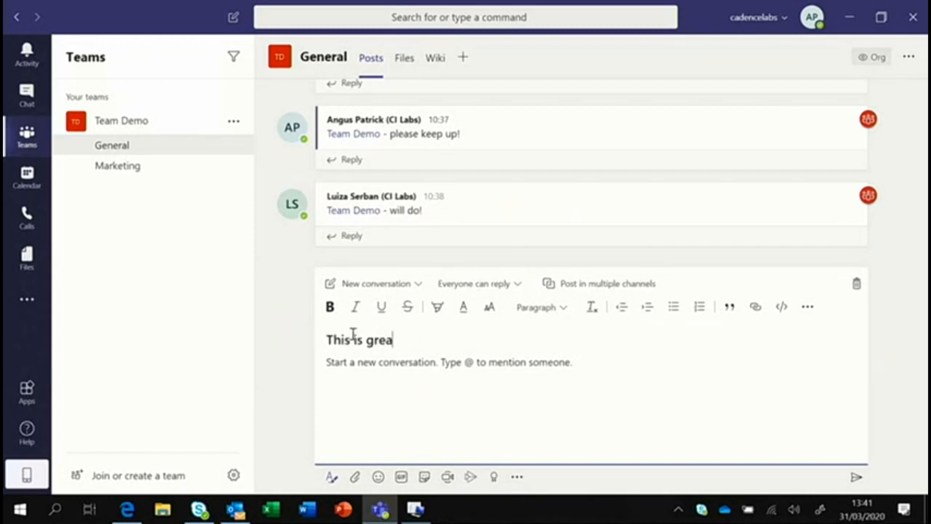
pyautogui.click(357, 368)
pyautogui.write('Yes it is!')
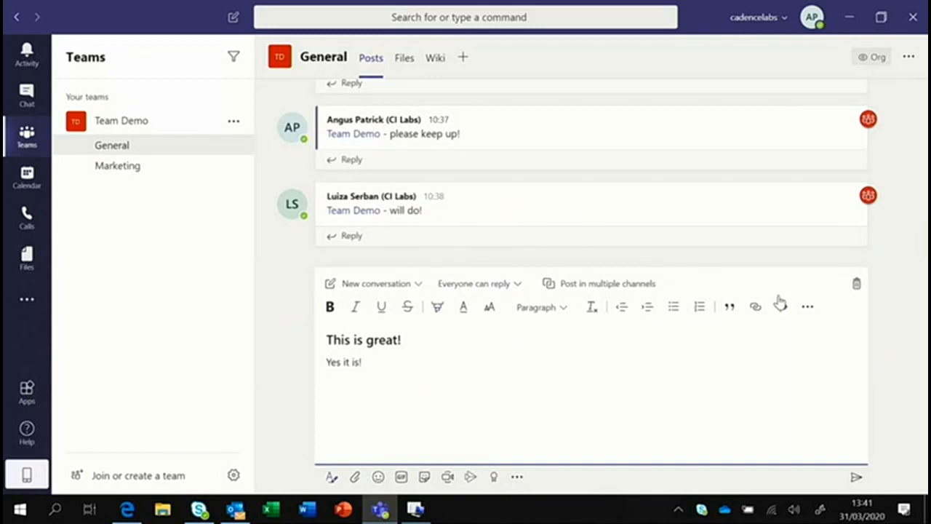
# Switch the post type to Announcement, then back to New conversation.
pyautogui.click(419, 285)
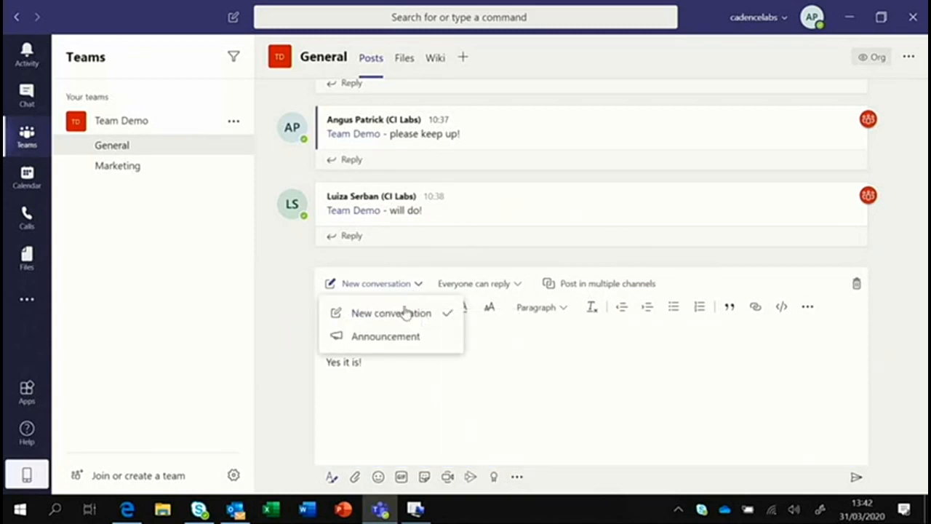
pyautogui.click(376, 342)
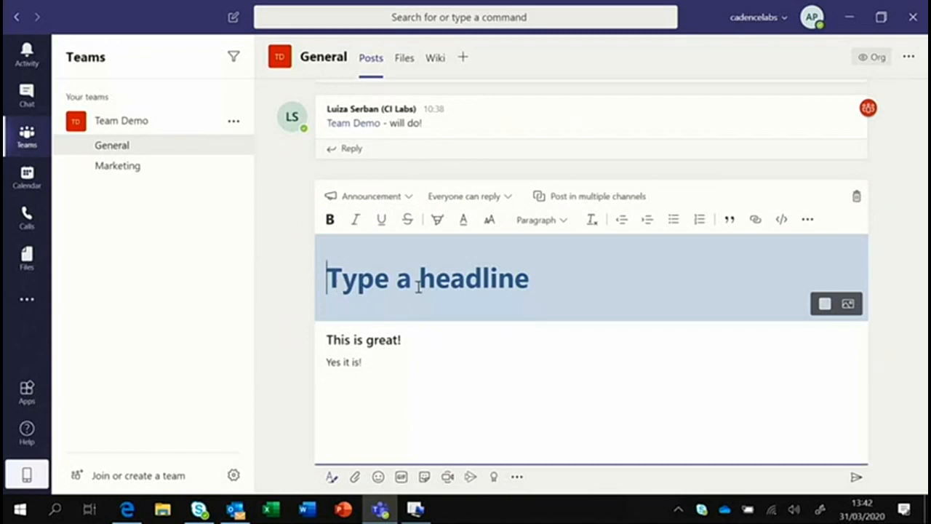
pyautogui.click(410, 198)
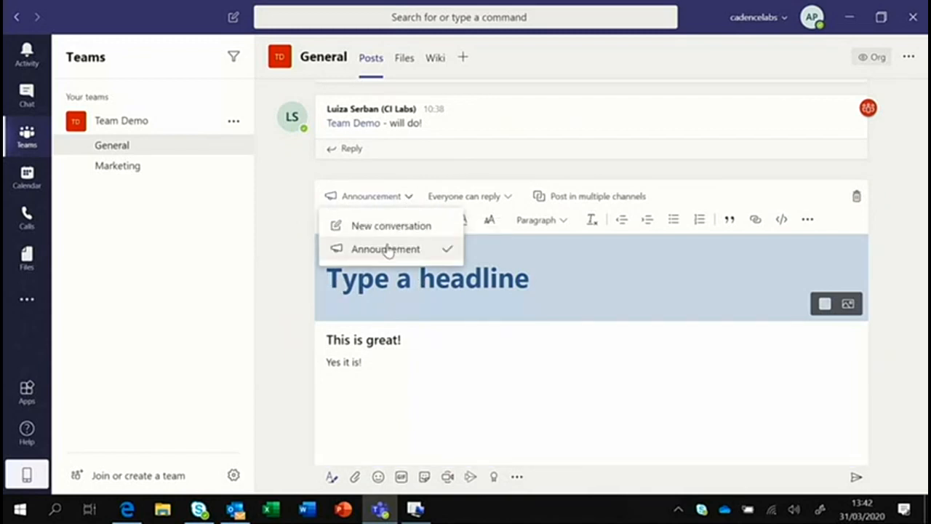
pyautogui.click(386, 227)
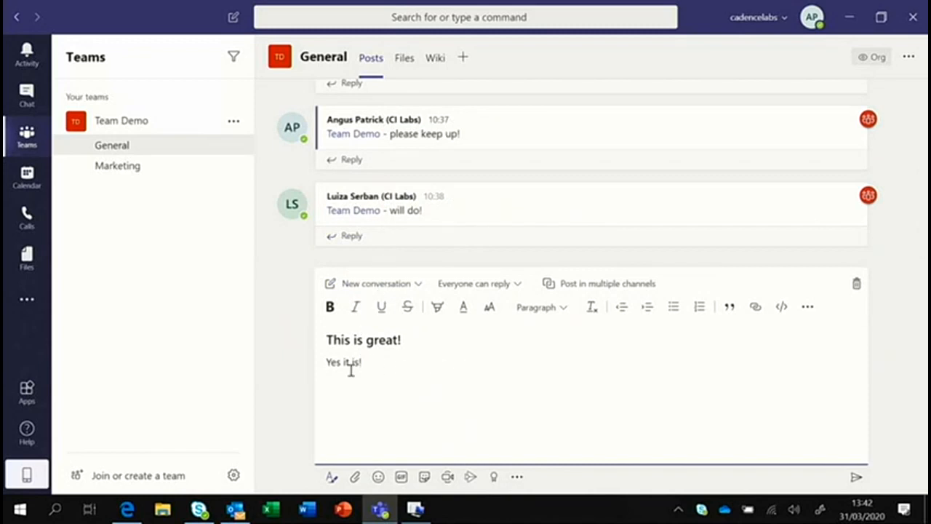
# Send the 'This is great!' post, check The gang! chat, and return to General.
pyautogui.click(855, 478)
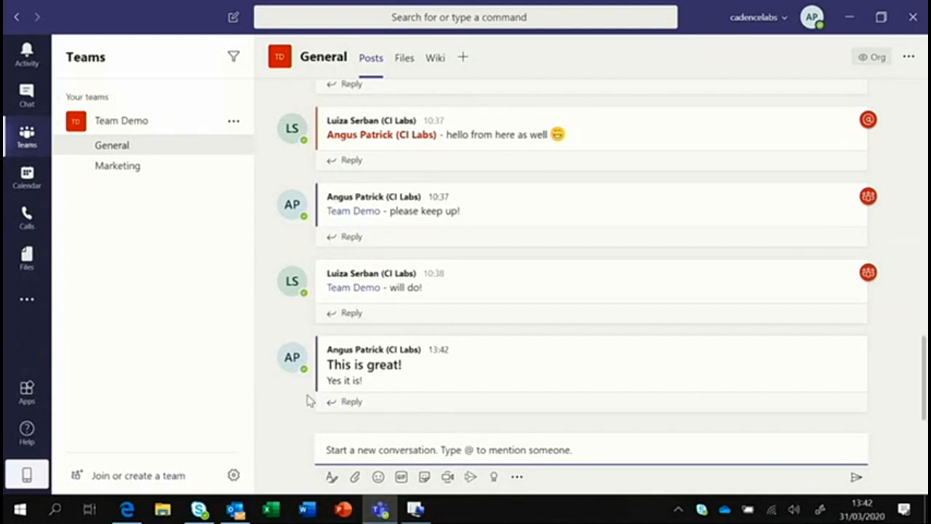
pyautogui.moveTo(336, 395)
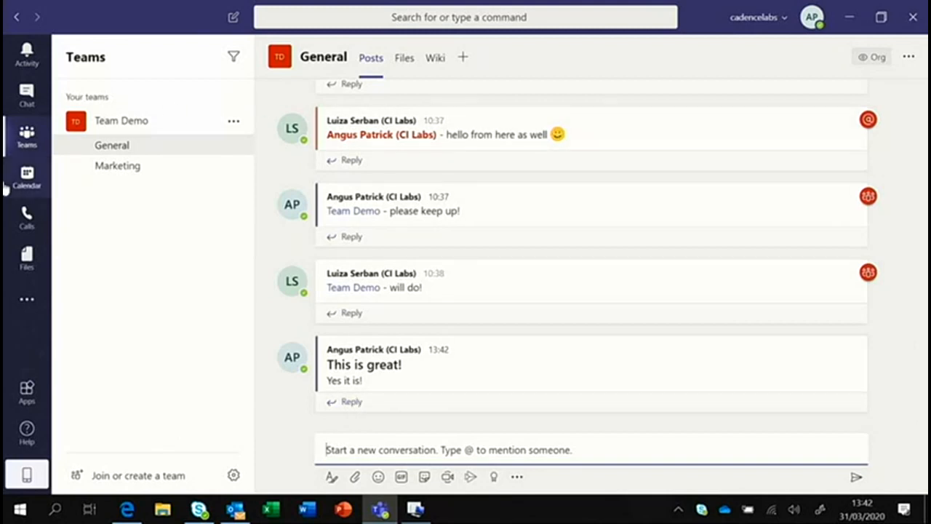
pyautogui.click(37, 138)
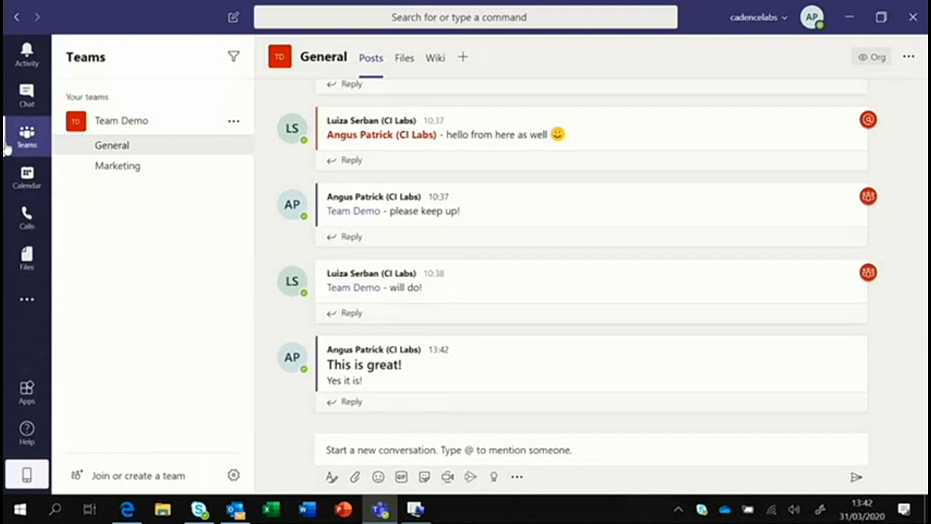
pyautogui.click(11, 101)
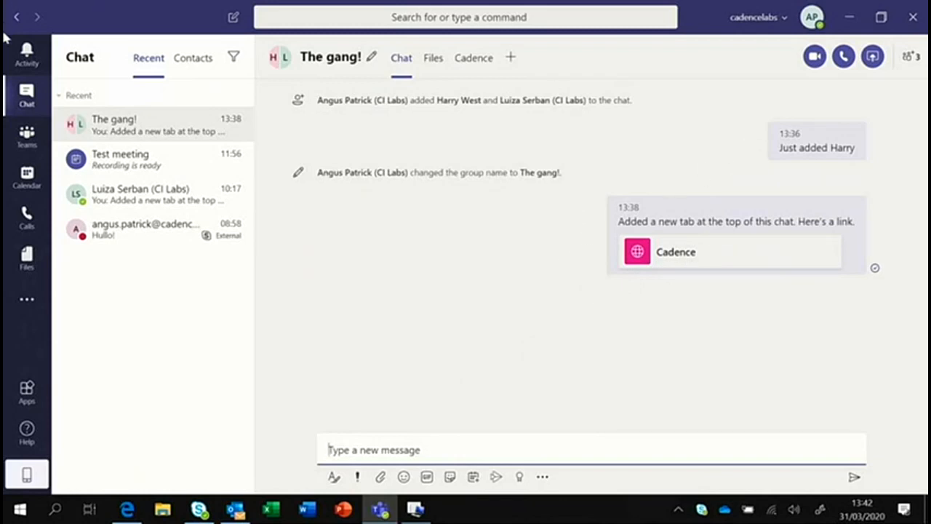
pyautogui.click(26, 135)
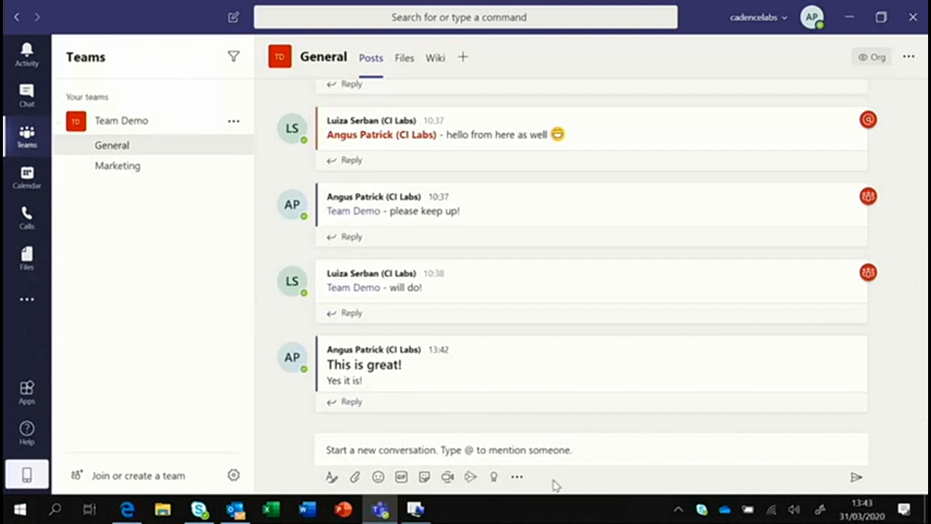
# Reply 'This is indeed great!' in the thread under the 'This is great!' post.
pyautogui.click(358, 402)
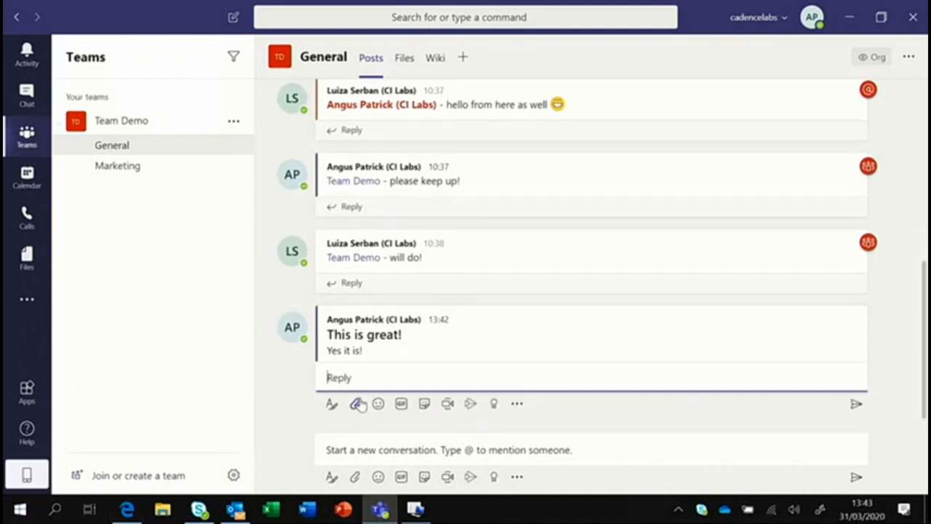
pyautogui.write('This is indeed g')
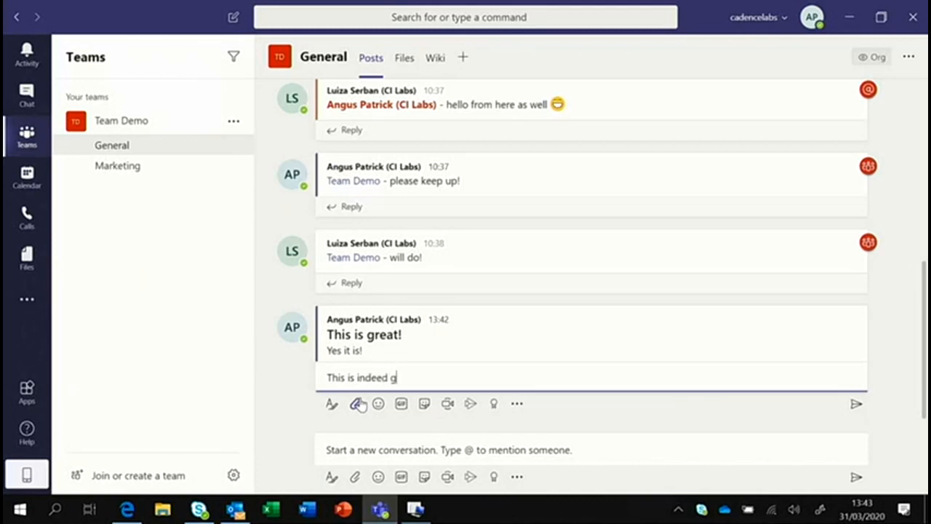
pyautogui.write('reat!')
pyautogui.press('Return')
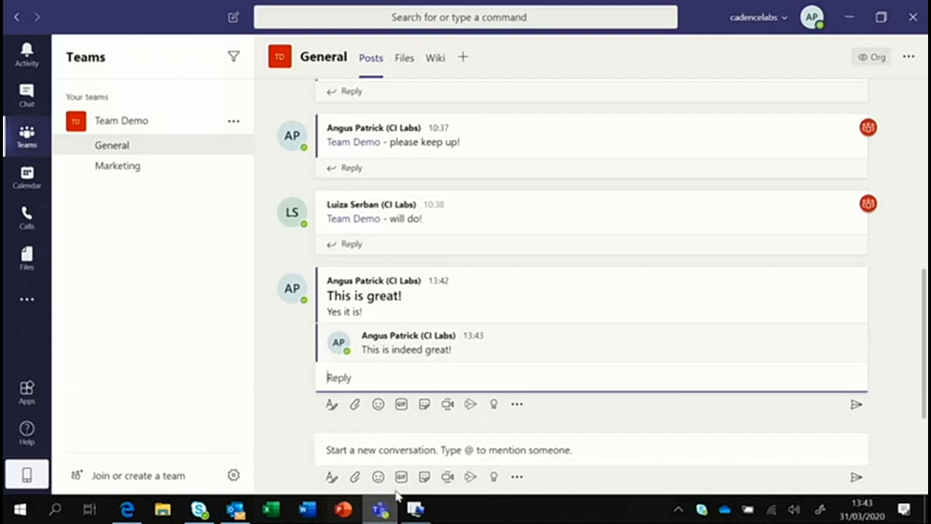
pyautogui.click(362, 452)
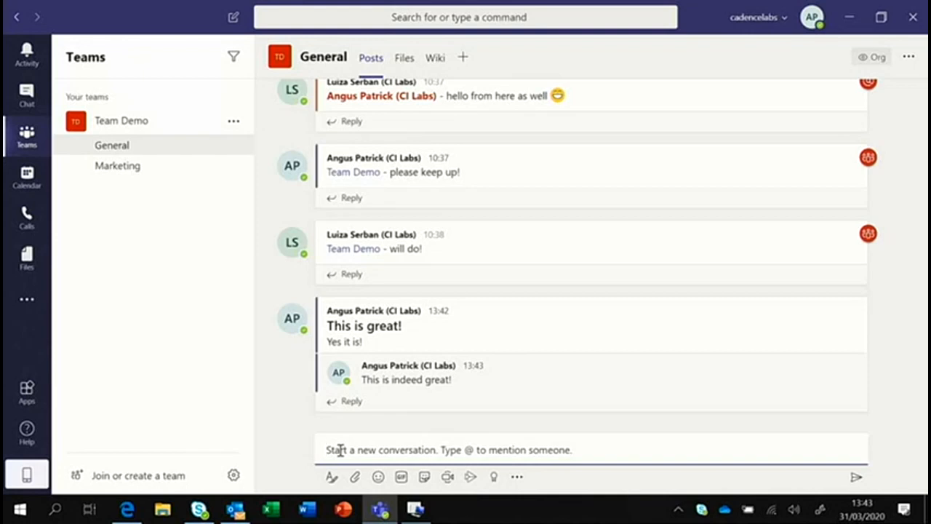
pyautogui.write('@')
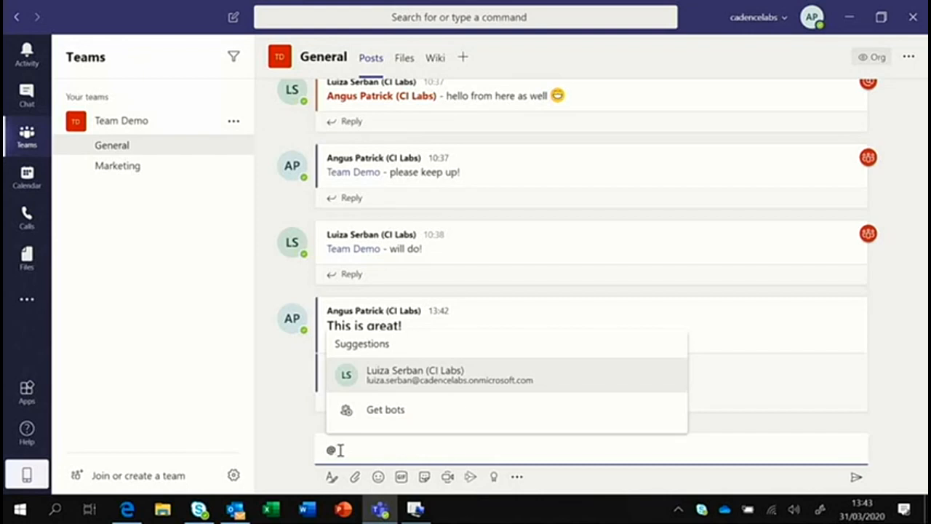
pyautogui.write('Lui')
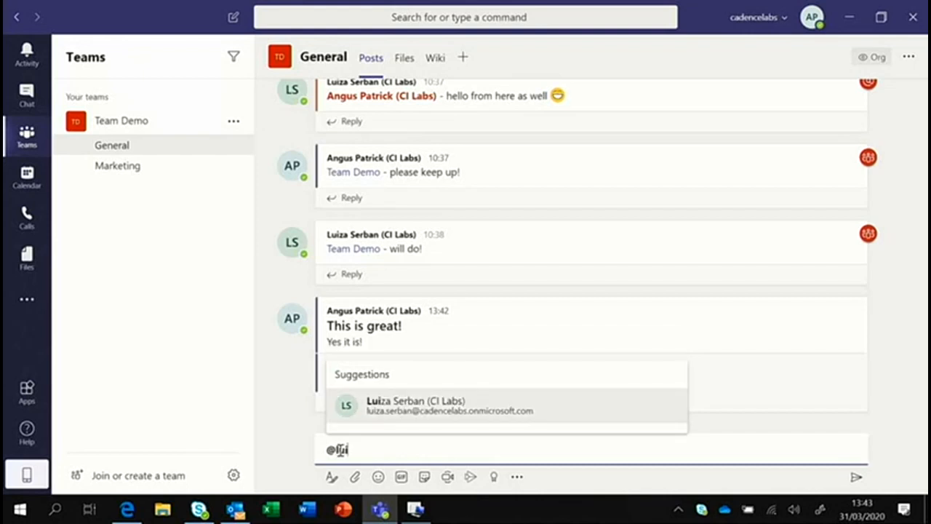
pyautogui.press('Return')
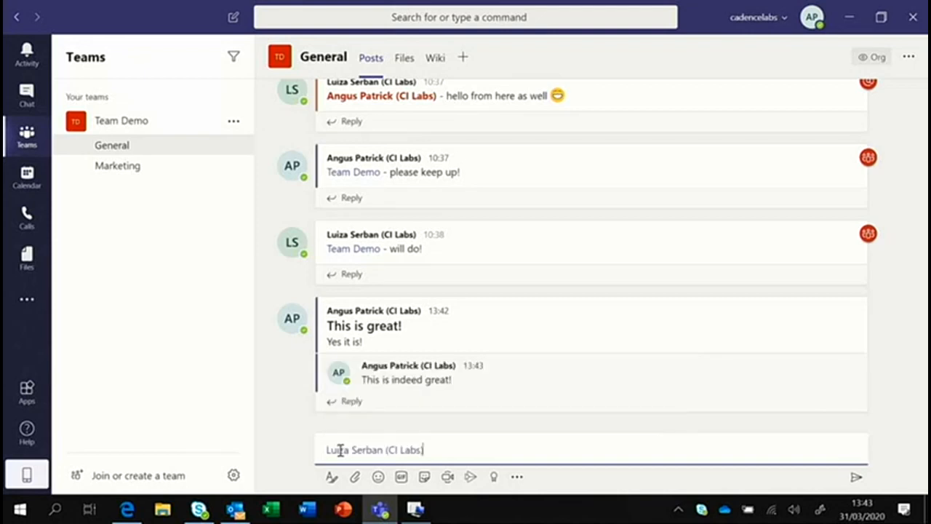
pyautogui.write('- can you work on')
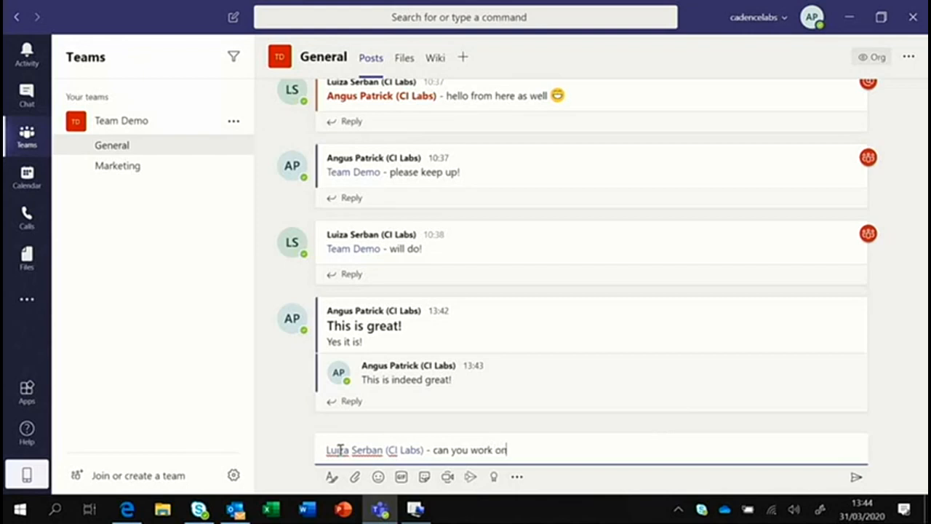
pyautogui.write(' this>')
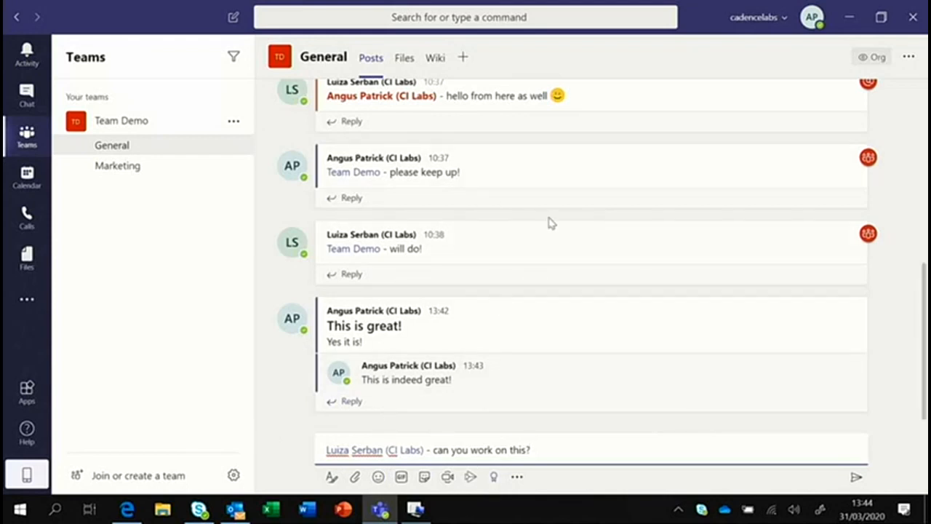
pyautogui.moveTo(558, 233)
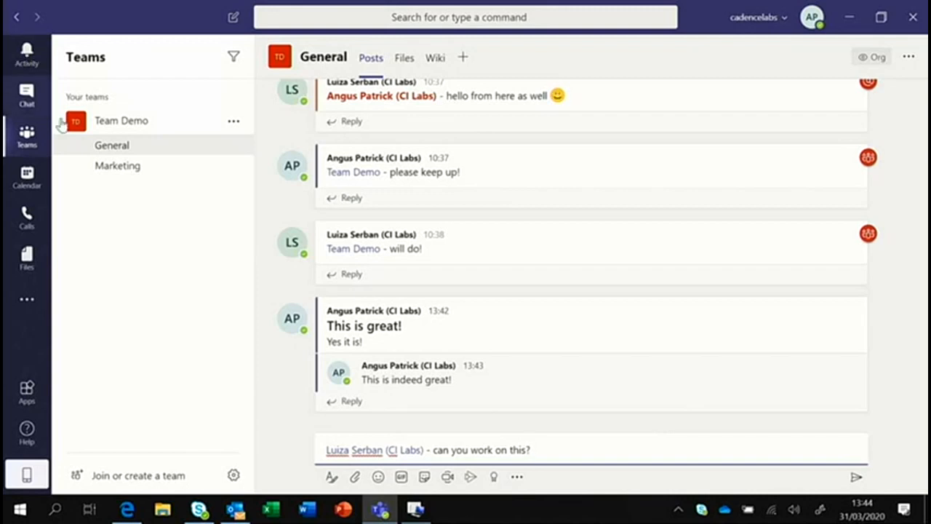
# Send the colleague request, then post a Team Demo mention reading '- call to arms!'.
pyautogui.click(856, 479)
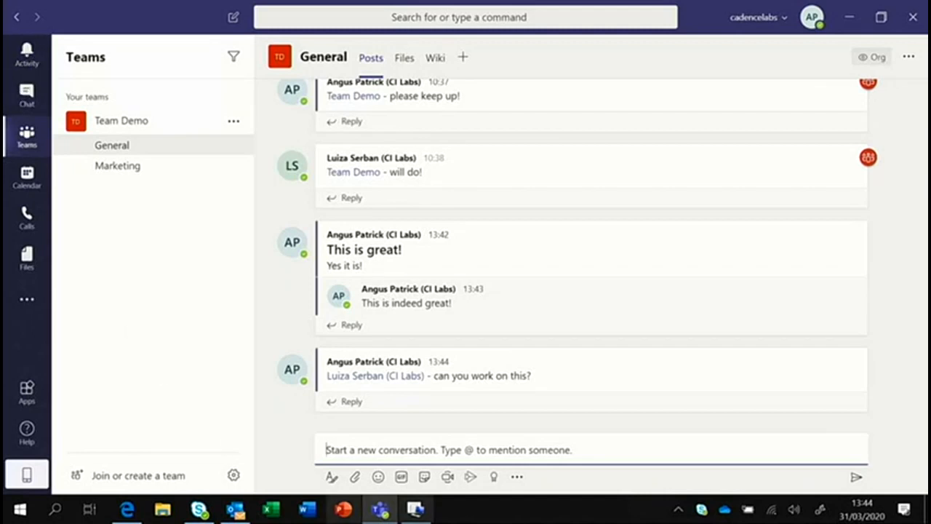
pyautogui.write('@')
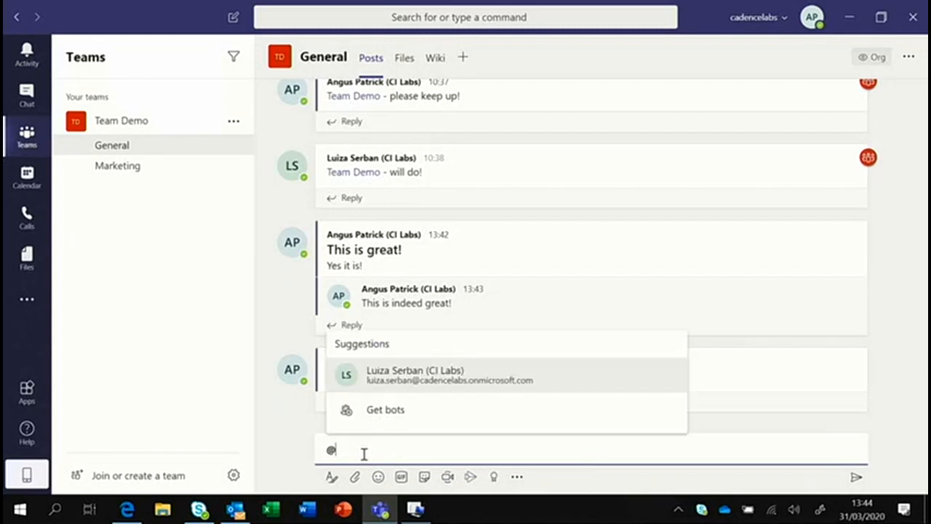
pyautogui.write('team')
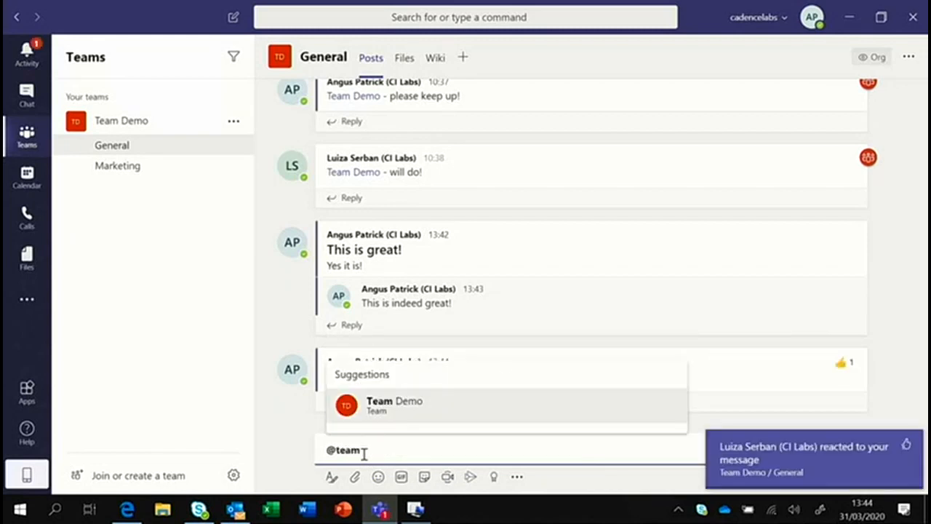
pyautogui.press('Return')
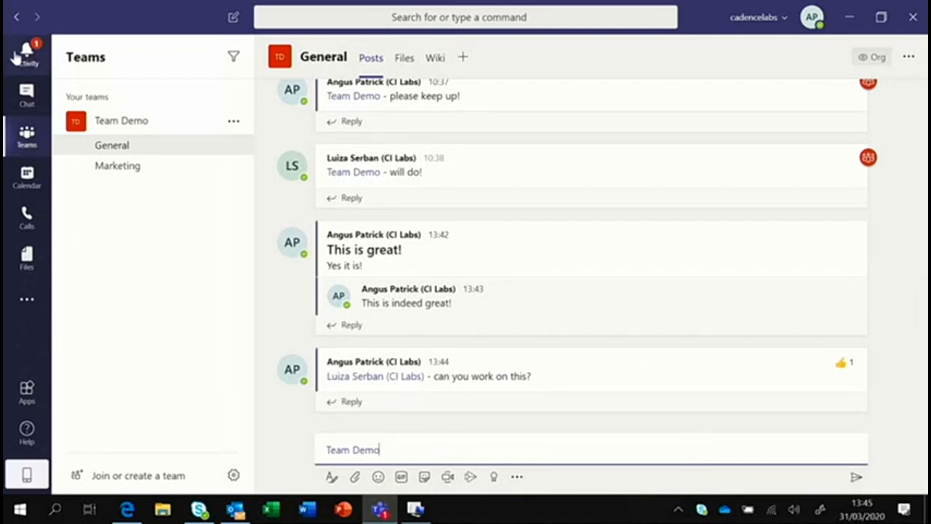
pyautogui.write('- call to arms!')
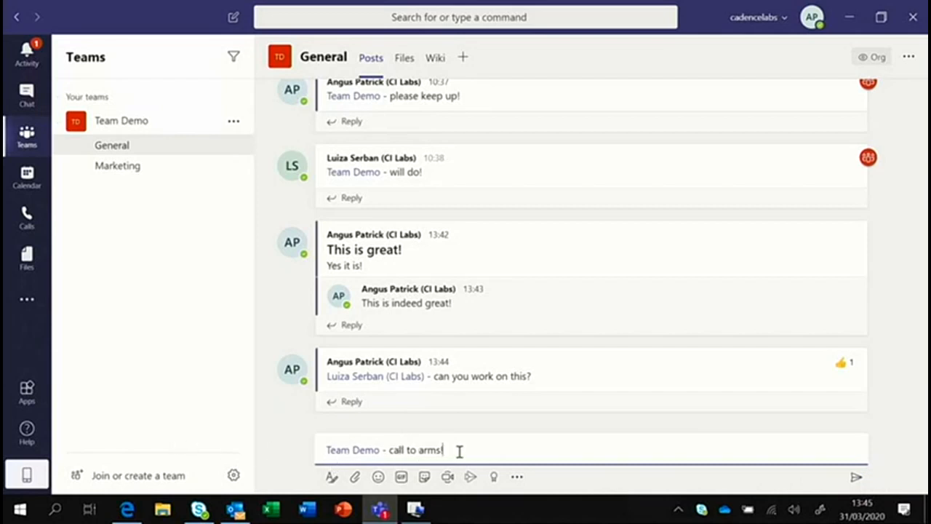
pyautogui.click(855, 477)
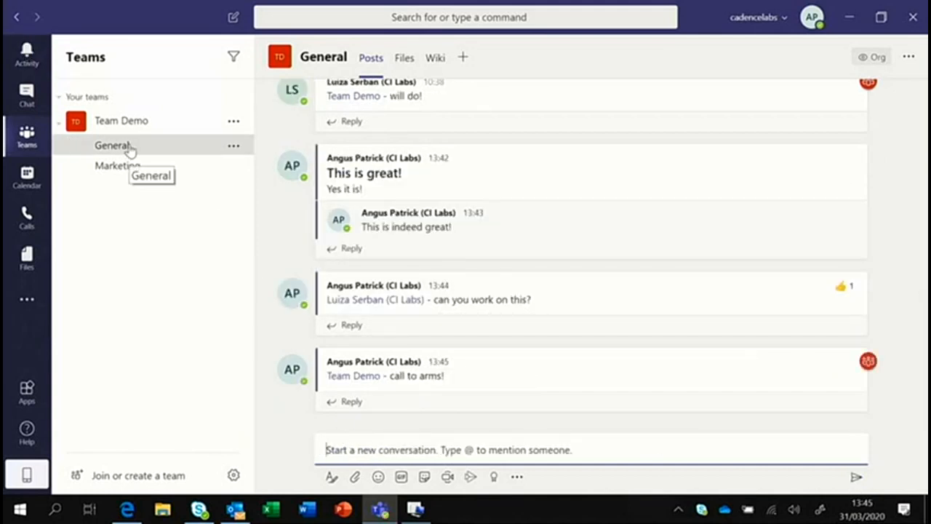
pyautogui.click(145, 168)
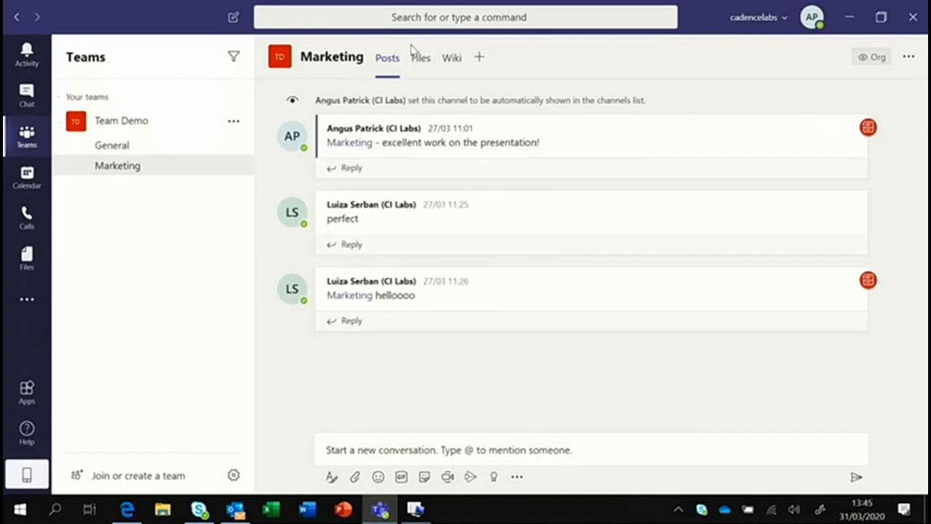
pyautogui.click(134, 148)
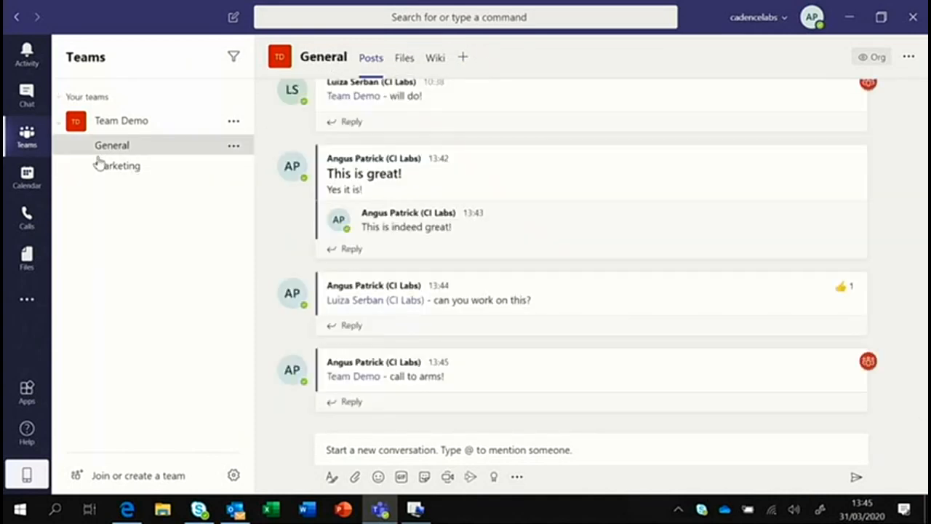
pyautogui.click(129, 167)
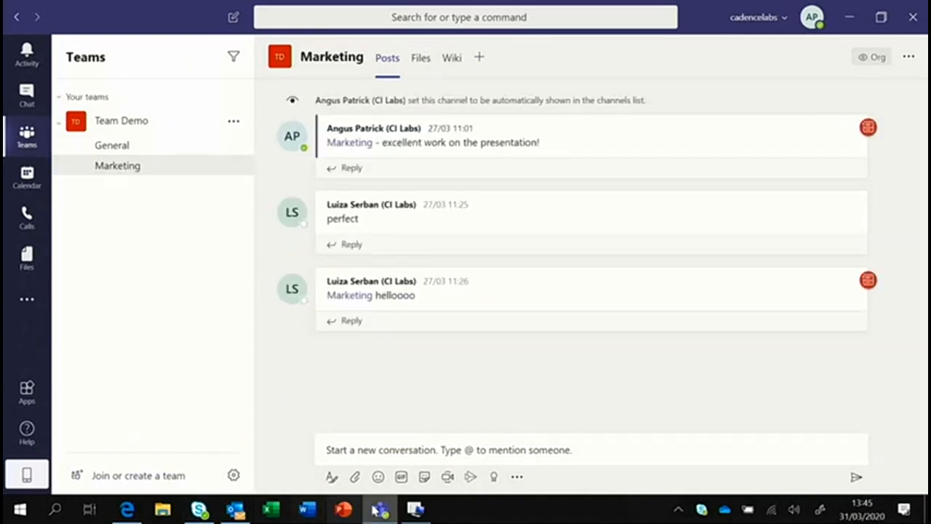
pyautogui.click(123, 148)
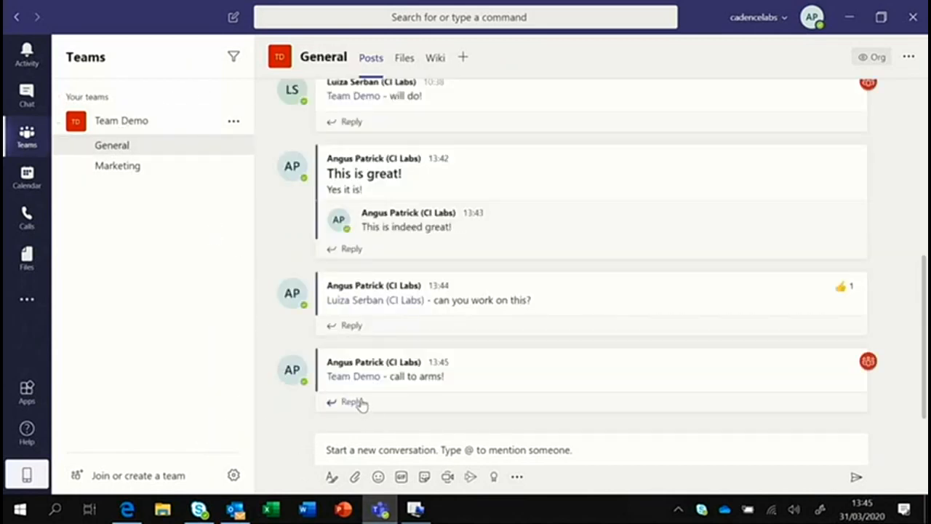
# Post a Marketing channel mention reading '- hello!', then visit Marketing and return to General.
pyautogui.click(325, 456)
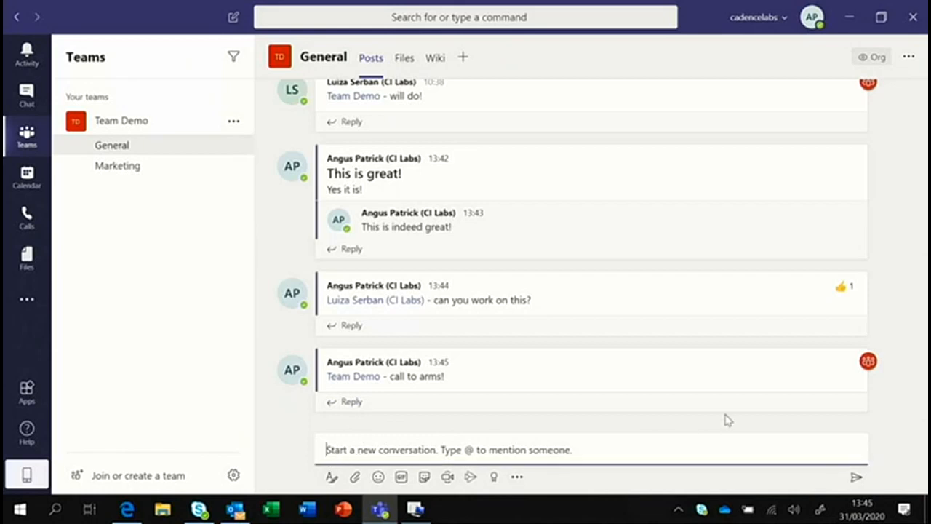
pyautogui.write('@mark')
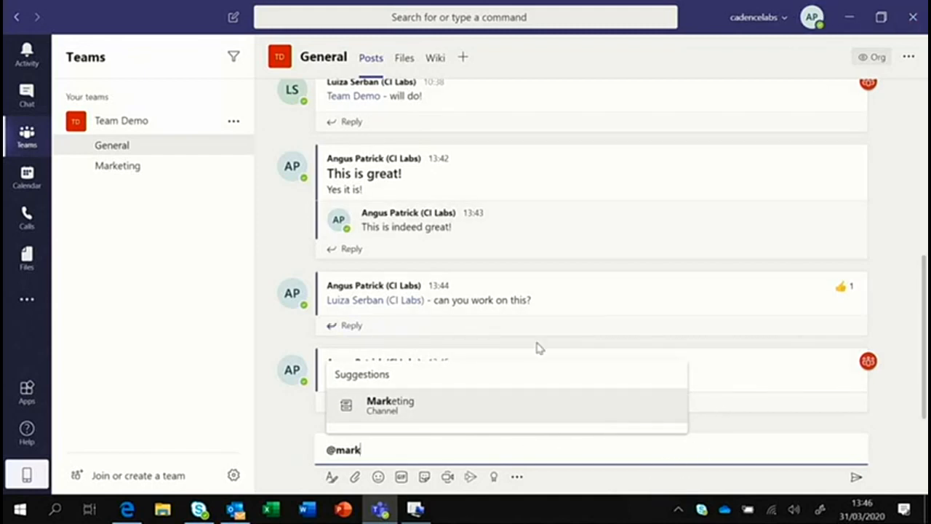
pyautogui.click(416, 402)
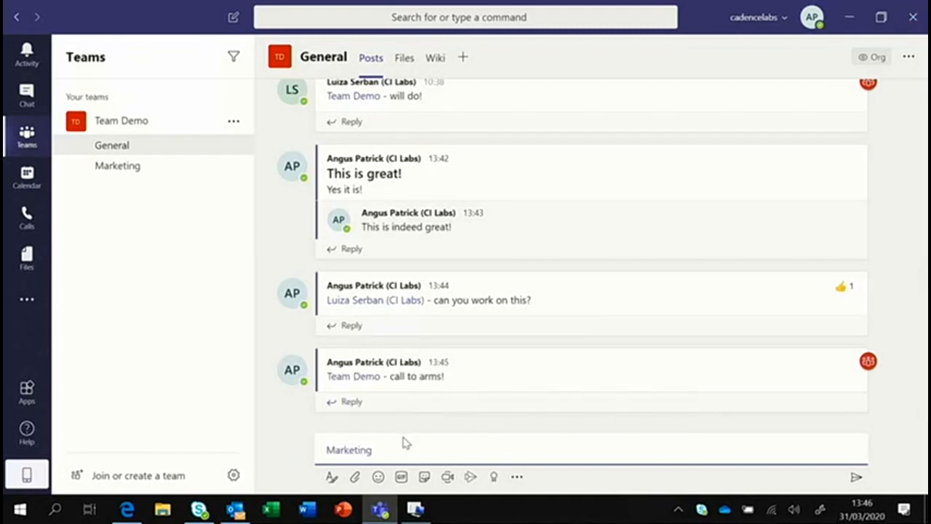
pyautogui.write('- hello!')
pyautogui.press('Return')
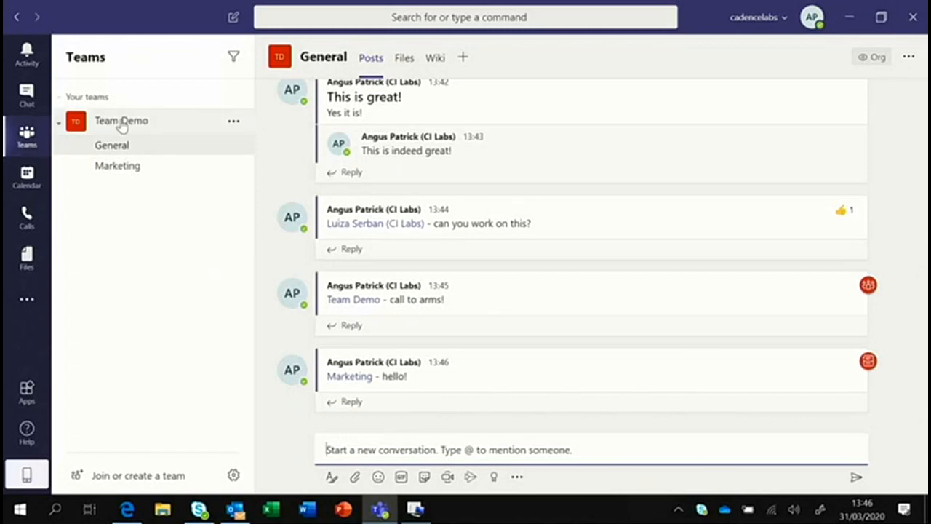
pyautogui.click(121, 175)
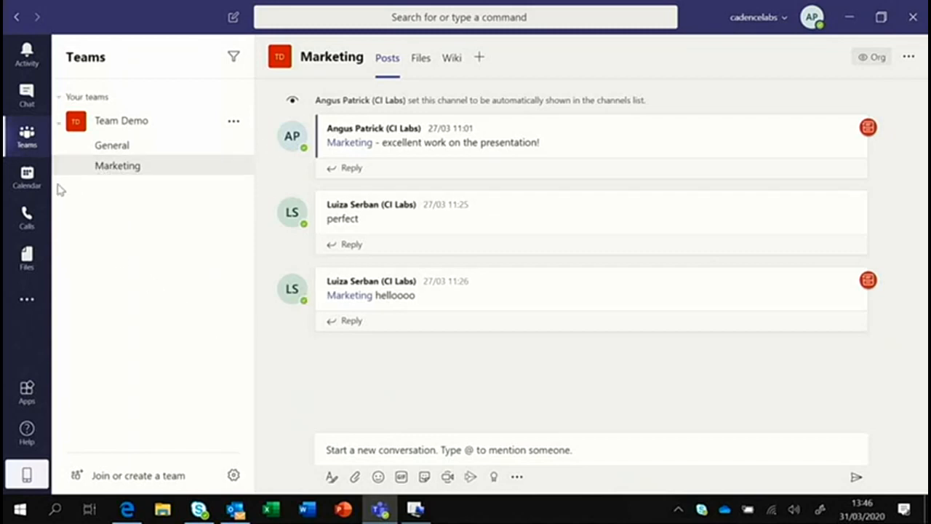
pyautogui.click(137, 150)
# Review the Activity feed and Like the 'call to arms!' post.
pyautogui.click(28, 56)
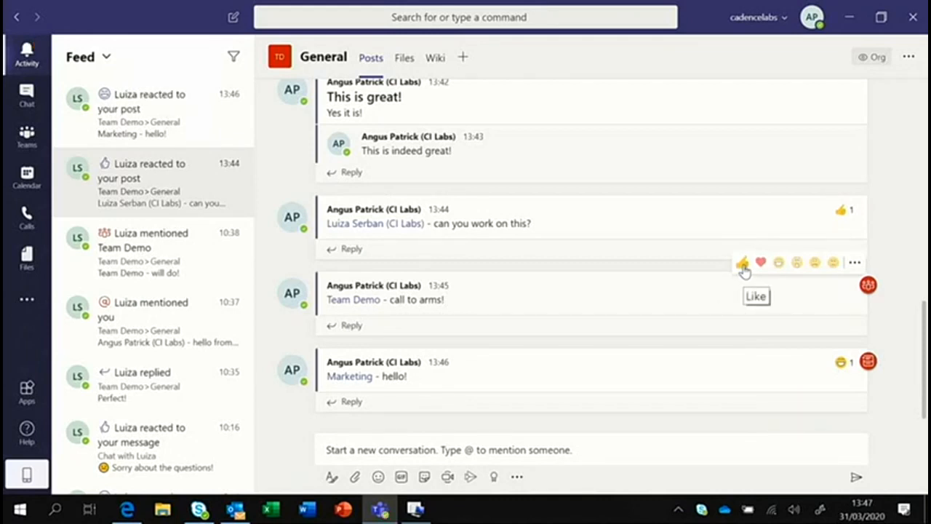
pyautogui.click(744, 266)
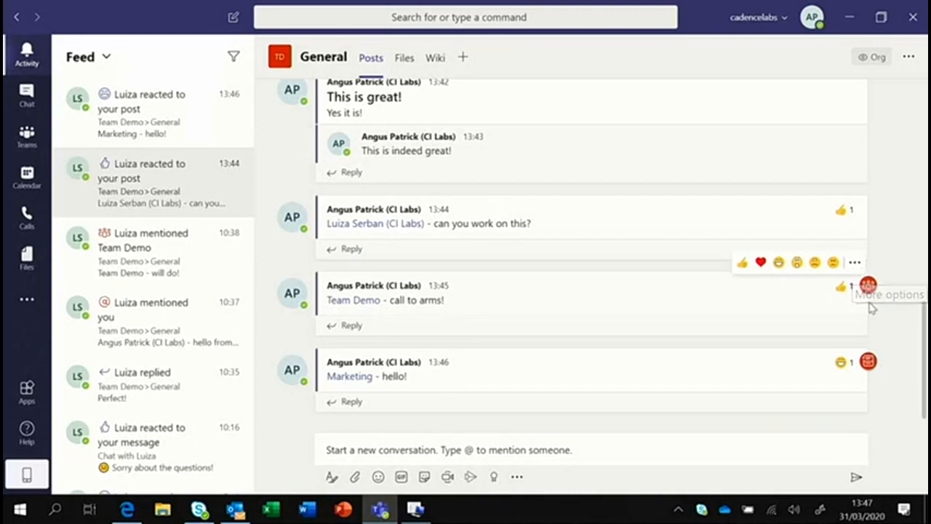
pyautogui.moveTo(869, 289)
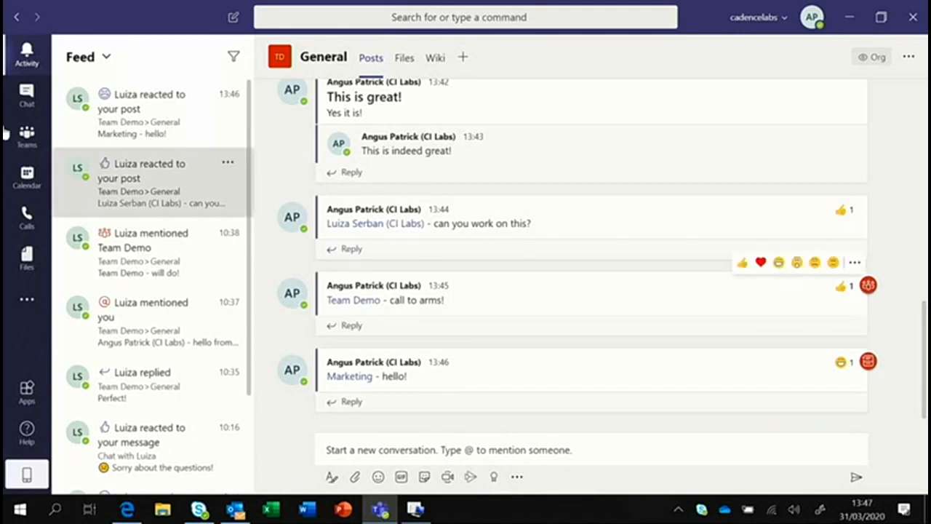
pyautogui.click(26, 135)
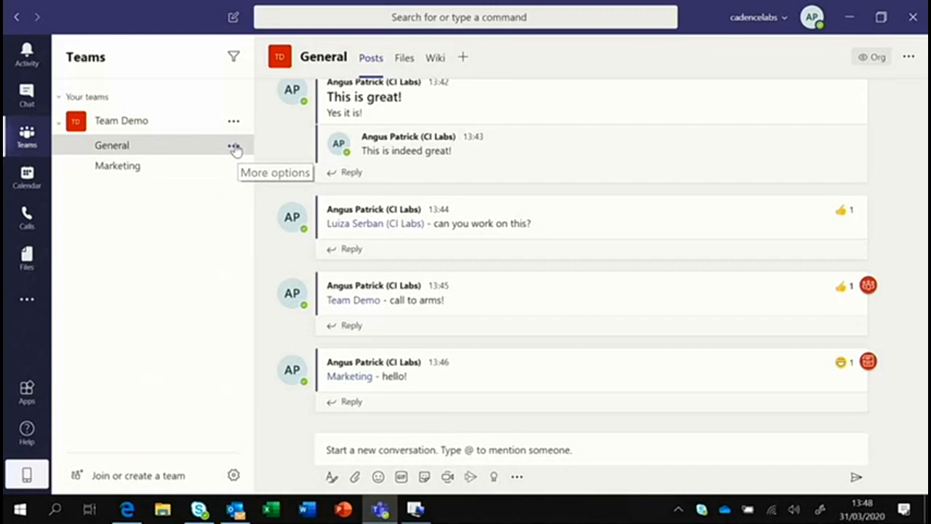
# Open the More options menu of the General channel.
pyautogui.click(233, 148)
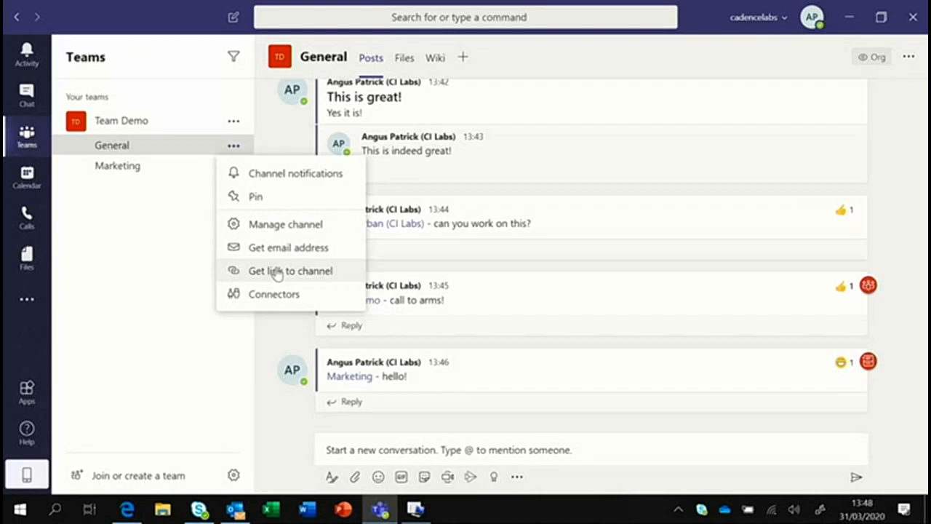
# Set General notifications: new posts 'Only show in feed', mentions 'Banner and feed', and save.
pyautogui.click(281, 176)
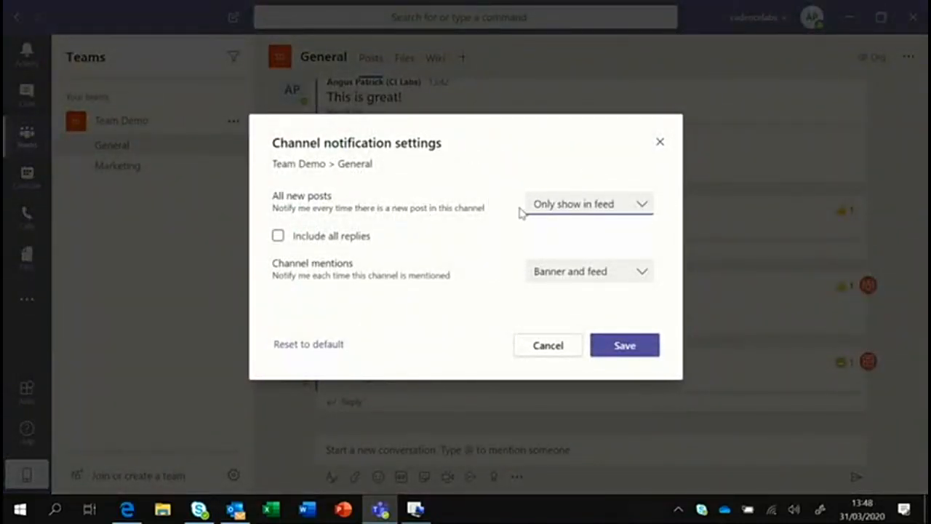
pyautogui.click(581, 210)
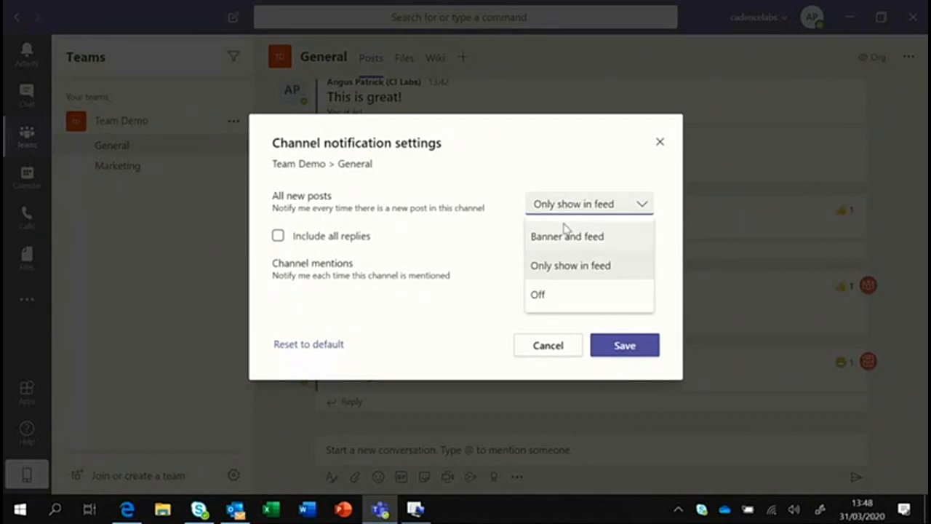
pyautogui.click(555, 300)
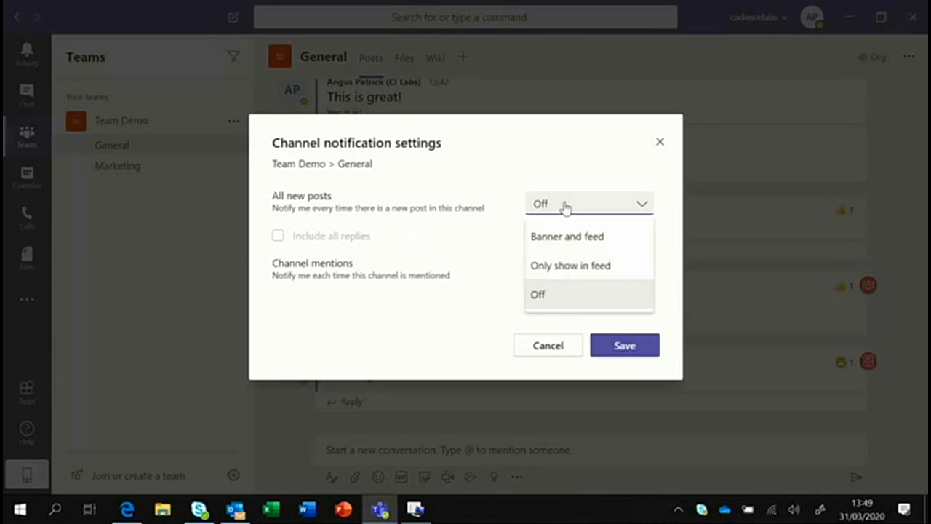
pyautogui.click(557, 269)
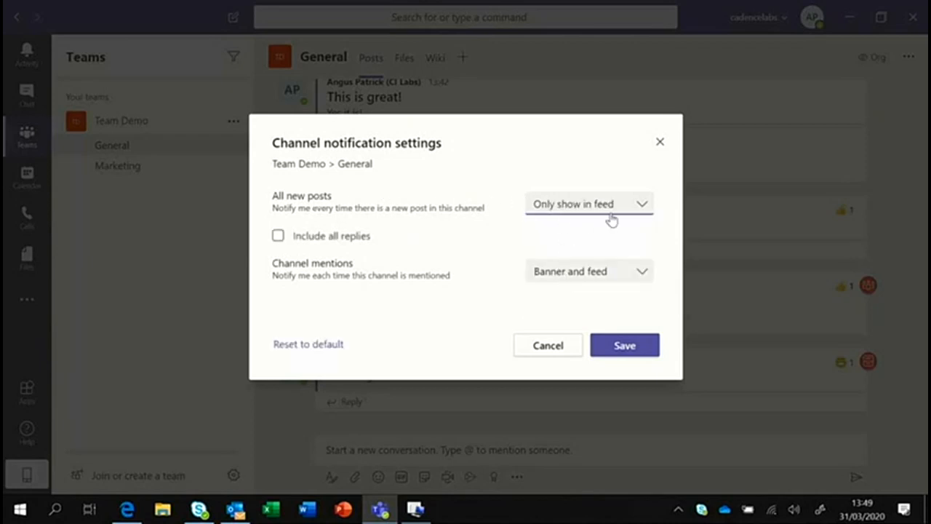
pyautogui.click(626, 346)
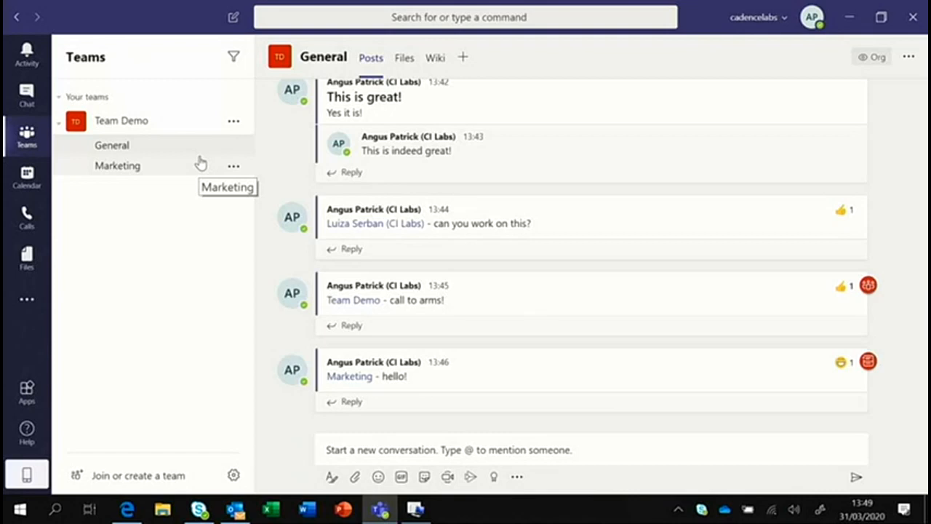
# Open the General channel's Files tab, which shows an empty library.
pyautogui.moveTo(378, 149)
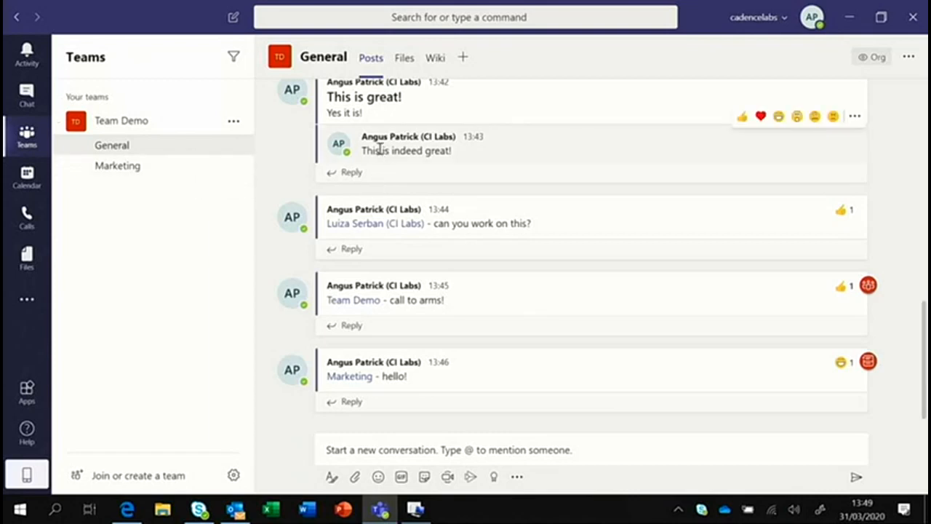
pyautogui.click(405, 59)
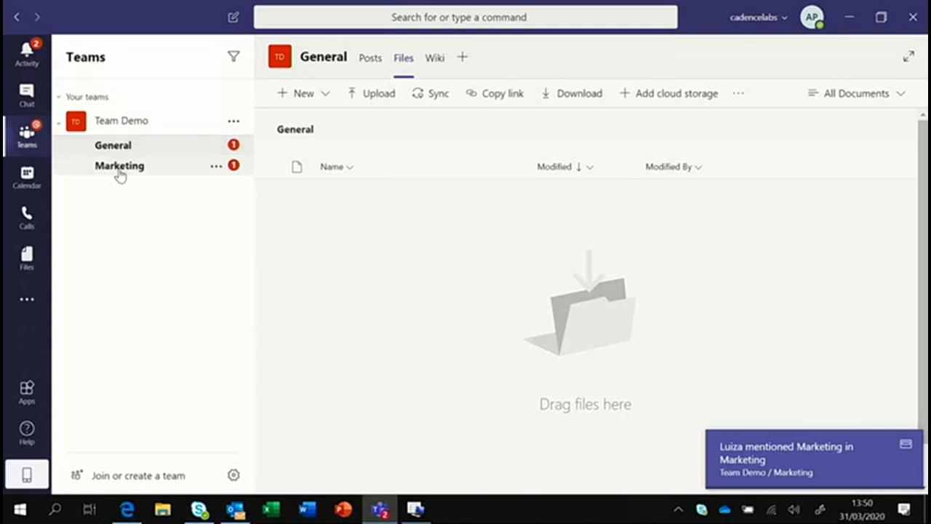
# From the Activity feed, add a heart reaction to the General channel's thank-you message.
pyautogui.click(27, 53)
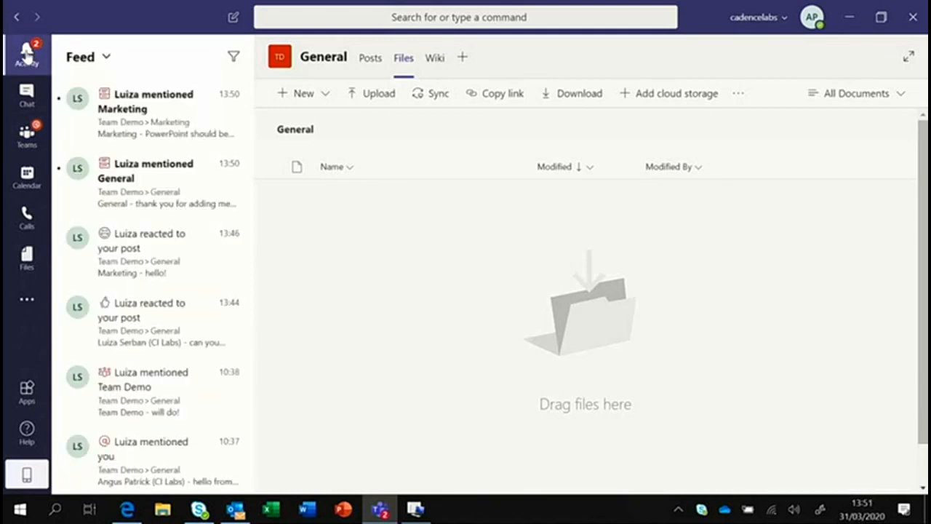
pyautogui.click(146, 113)
pyautogui.click(174, 191)
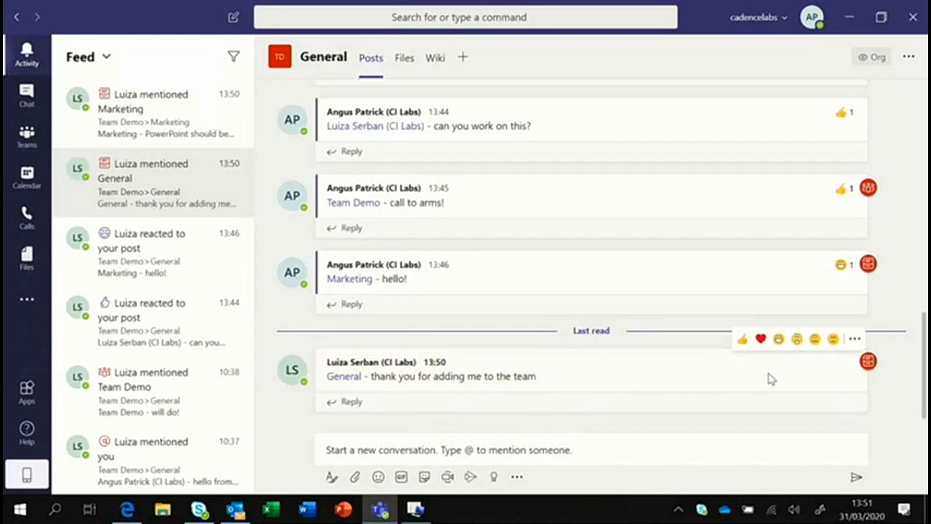
pyautogui.click(759, 338)
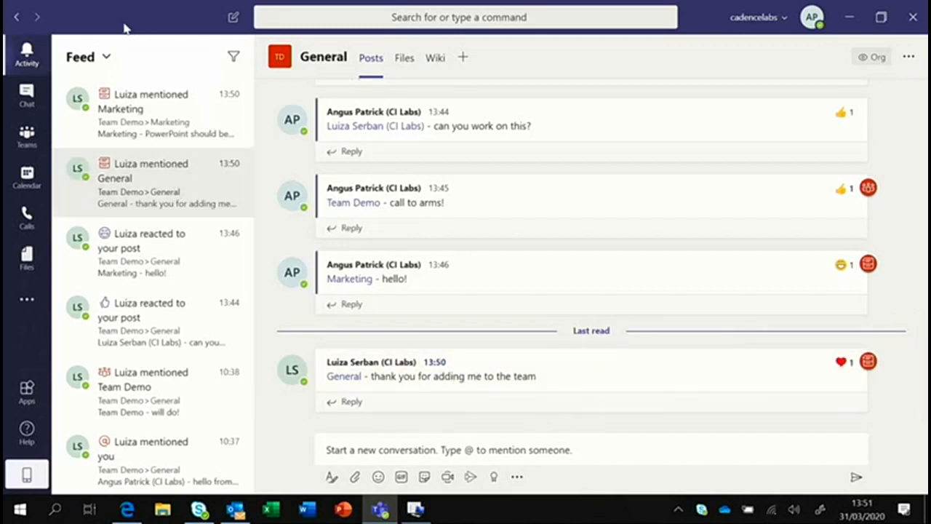
# Give the Marketing channel's PowerPoint message a thumbs-up reaction.
pyautogui.click(111, 107)
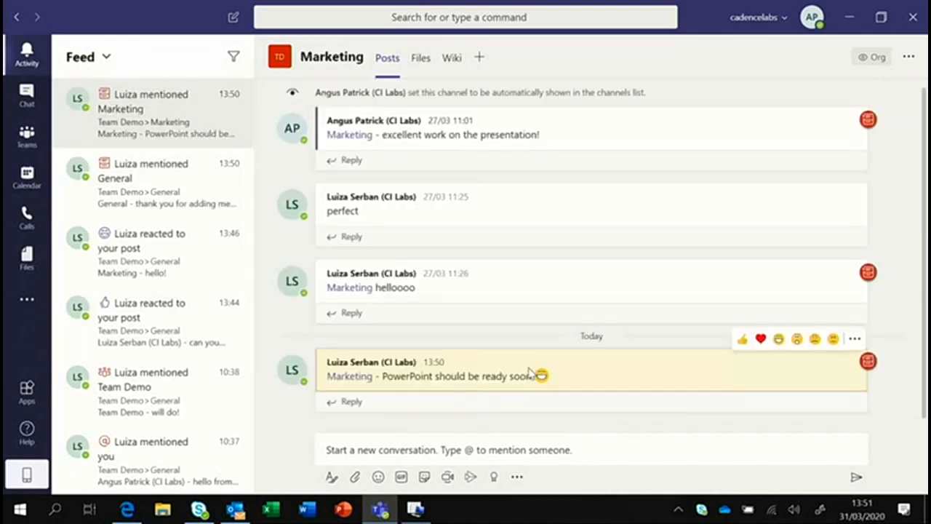
pyautogui.click(742, 339)
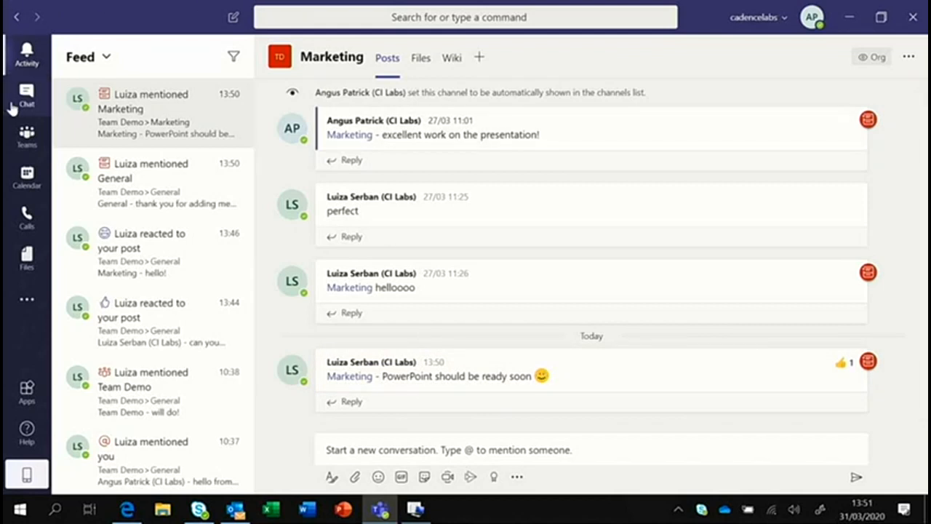
pyautogui.click(27, 135)
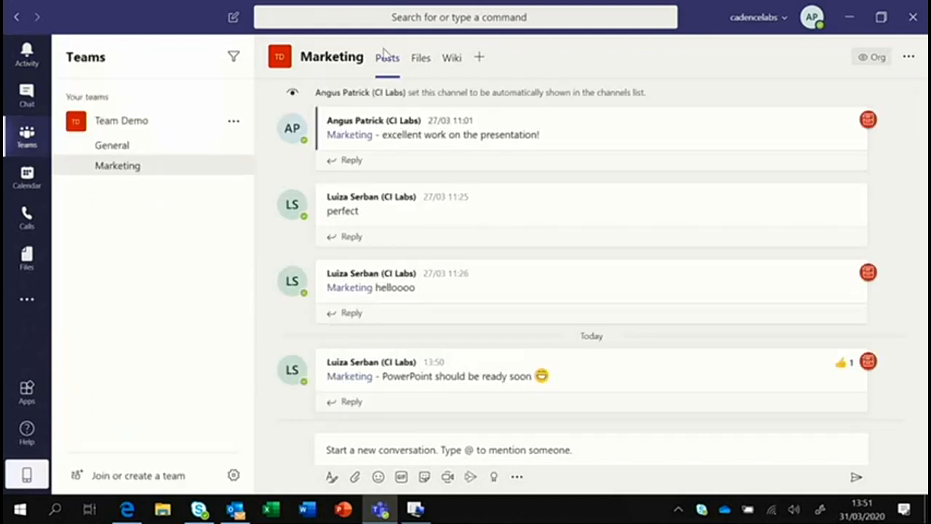
# Upload CI PPT Template.potx from the Desktop to the Marketing channel's Files library.
pyautogui.click(427, 66)
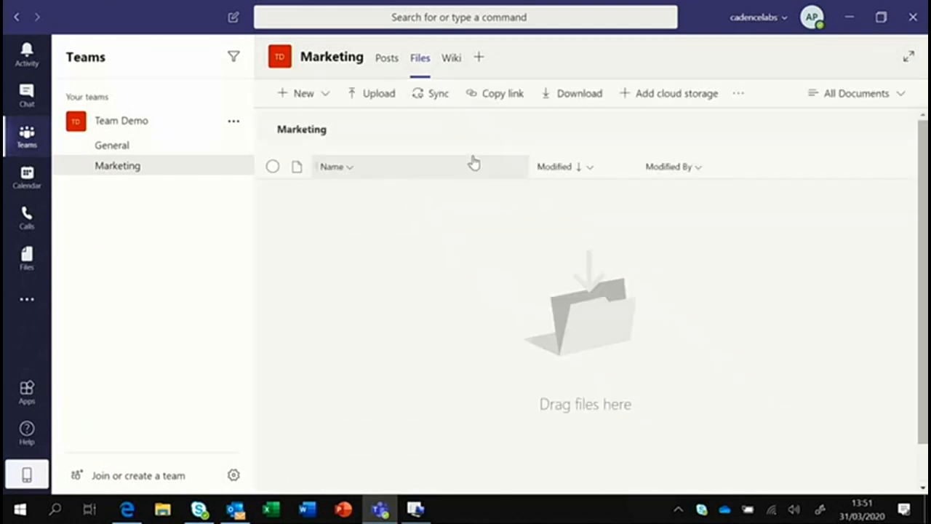
pyautogui.click(368, 97)
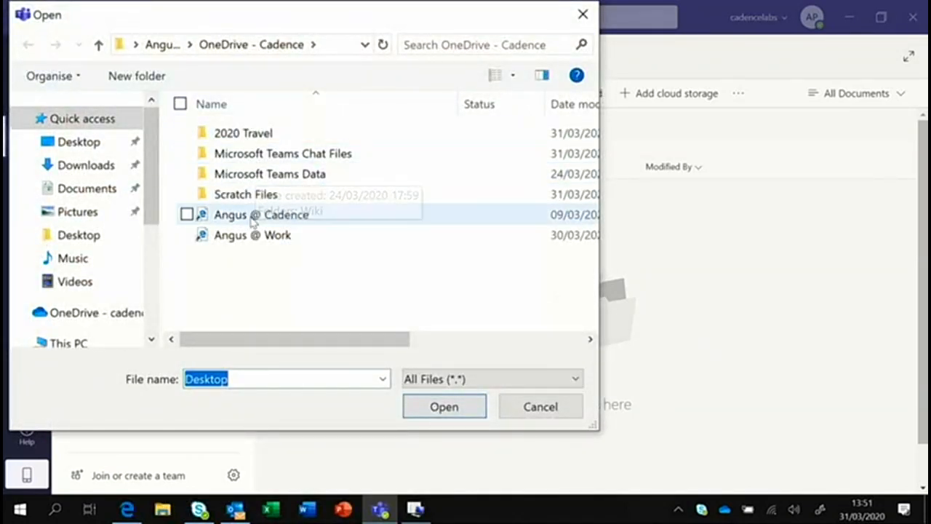
pyautogui.doubleClick(234, 137)
pyautogui.click(248, 138)
pyautogui.doubleClick(249, 138)
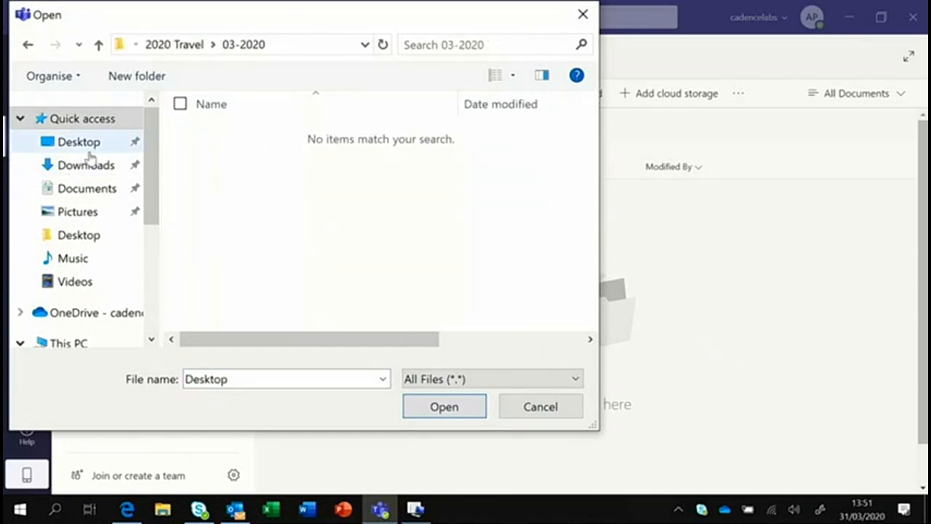
pyautogui.click(93, 149)
pyautogui.doubleClick(237, 141)
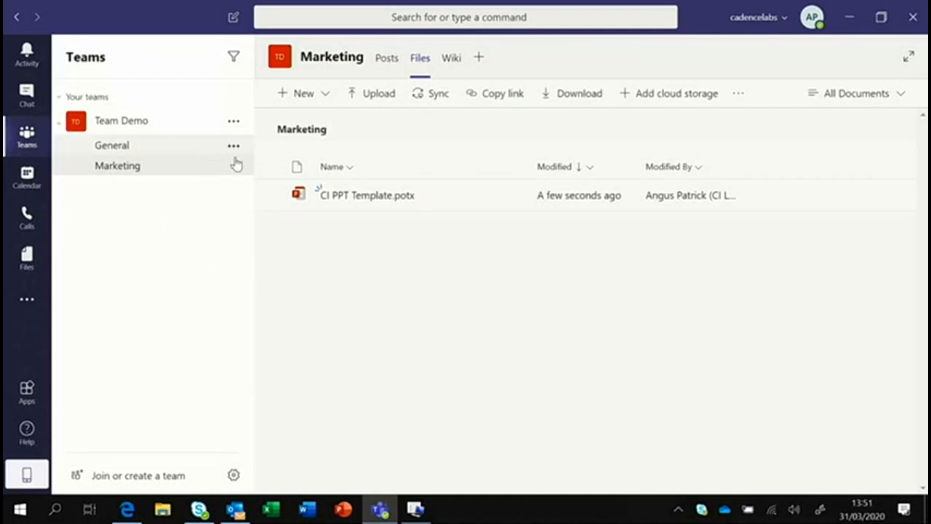
# Check the New menu's options, then show the Open in SharePoint option under more options.
pyautogui.click(298, 95)
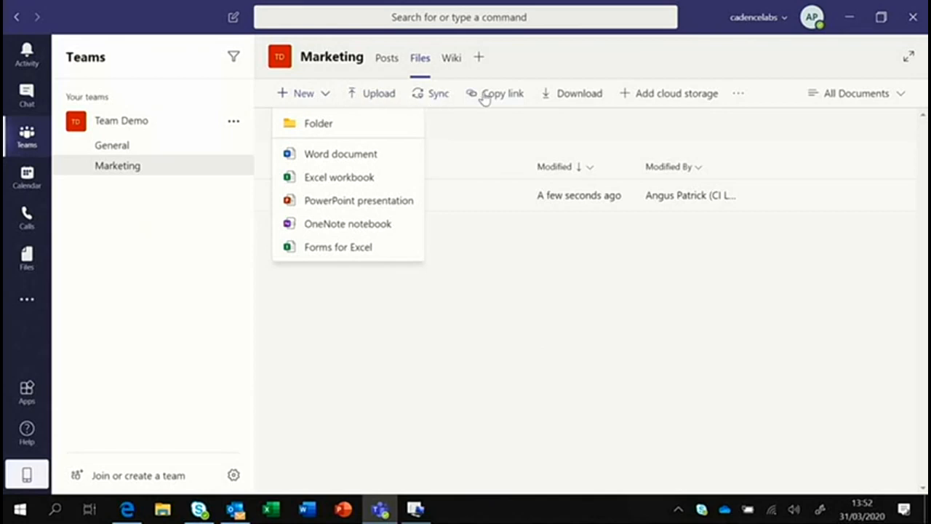
pyautogui.click(738, 97)
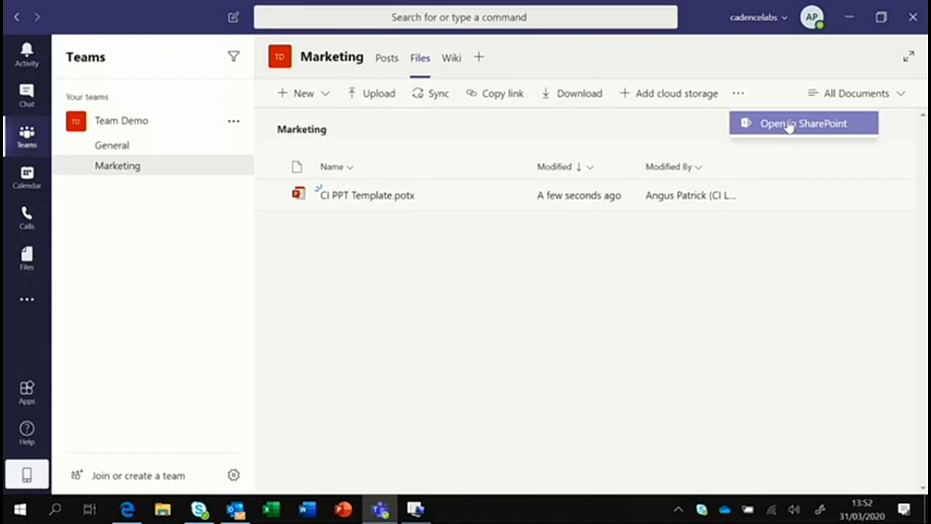
# Open the Marketing files in SharePoint, signing in with the work account and staying signed in.
pyautogui.click(789, 124)
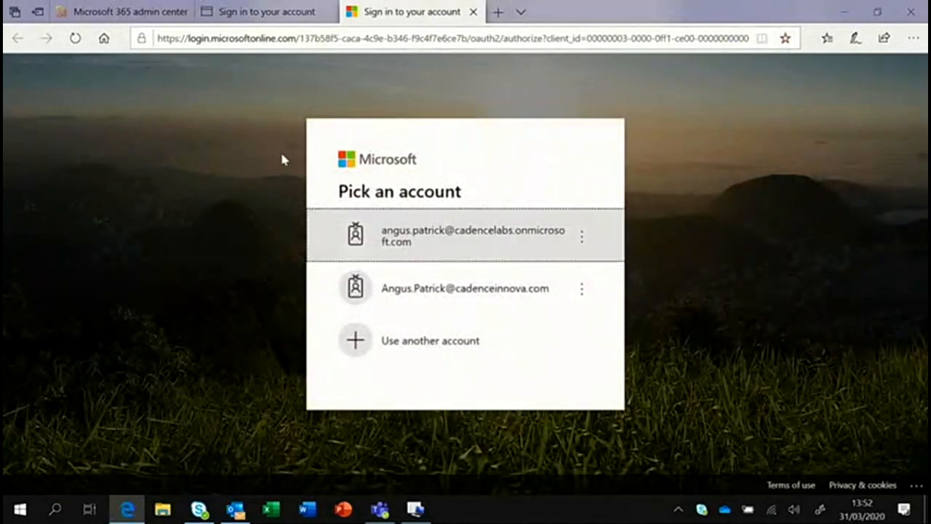
pyautogui.click(476, 237)
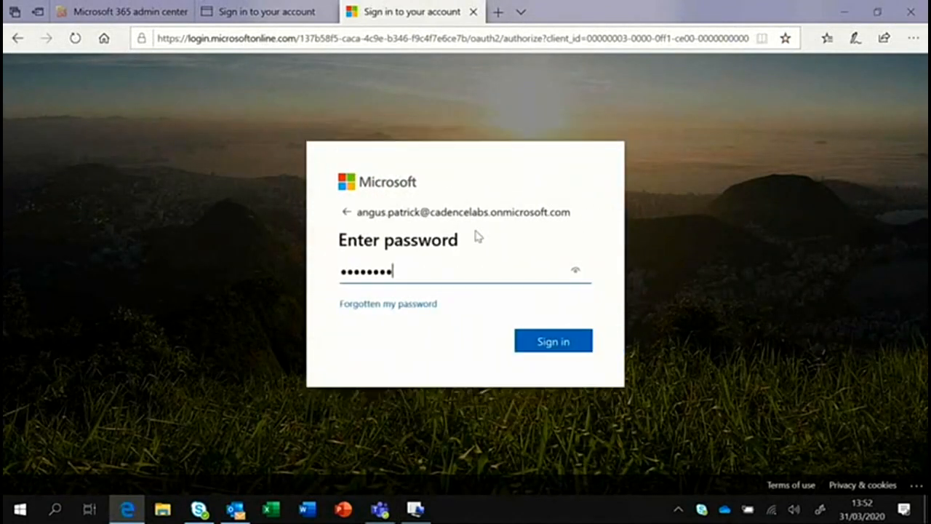
pyautogui.click(544, 340)
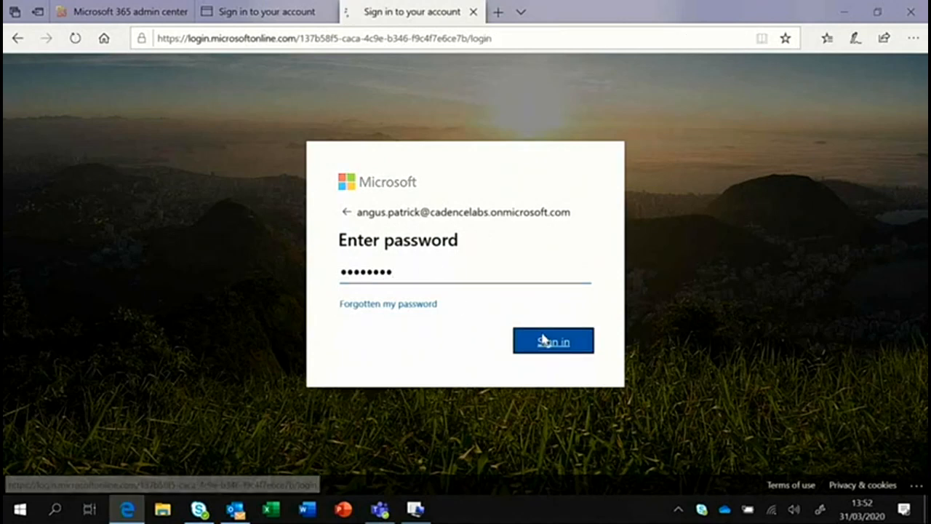
pyautogui.click(563, 350)
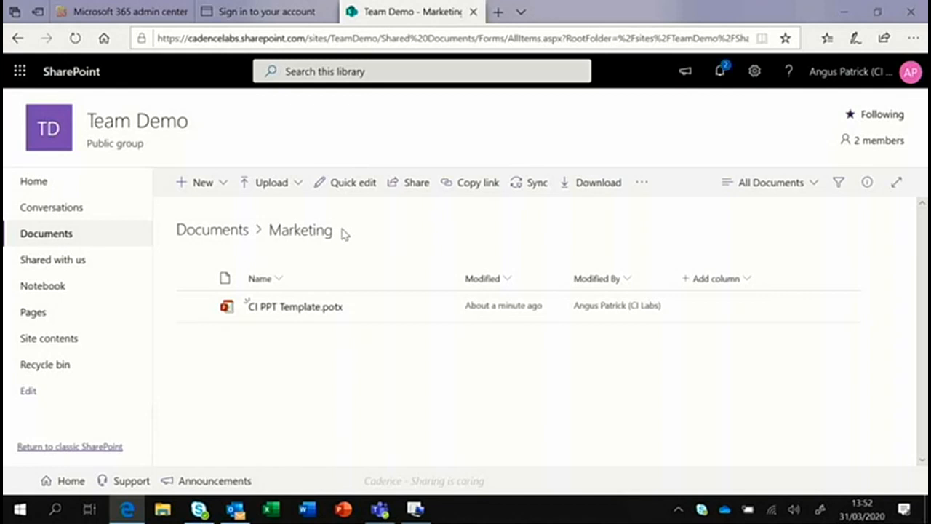
pyautogui.click(843, 12)
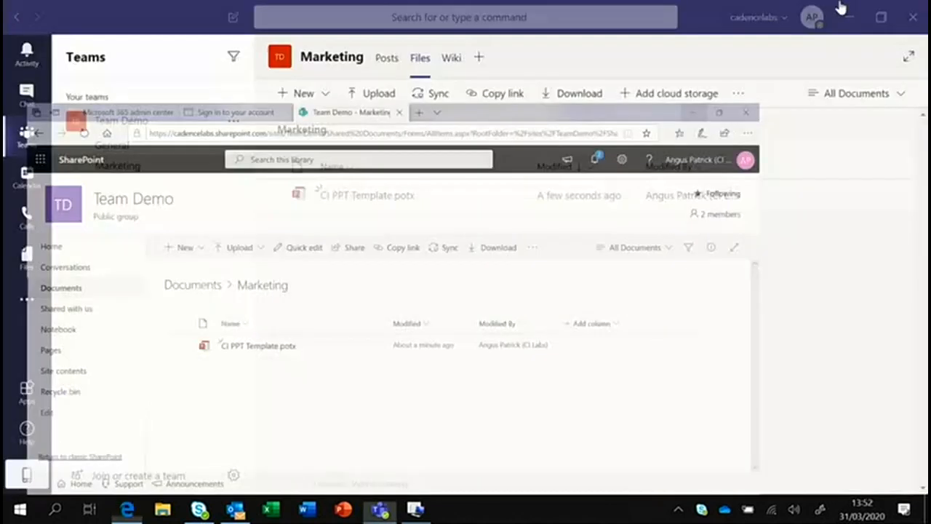
# Reopen the Marketing files in SharePoint to view the library, then return to Teams.
pyautogui.click(739, 94)
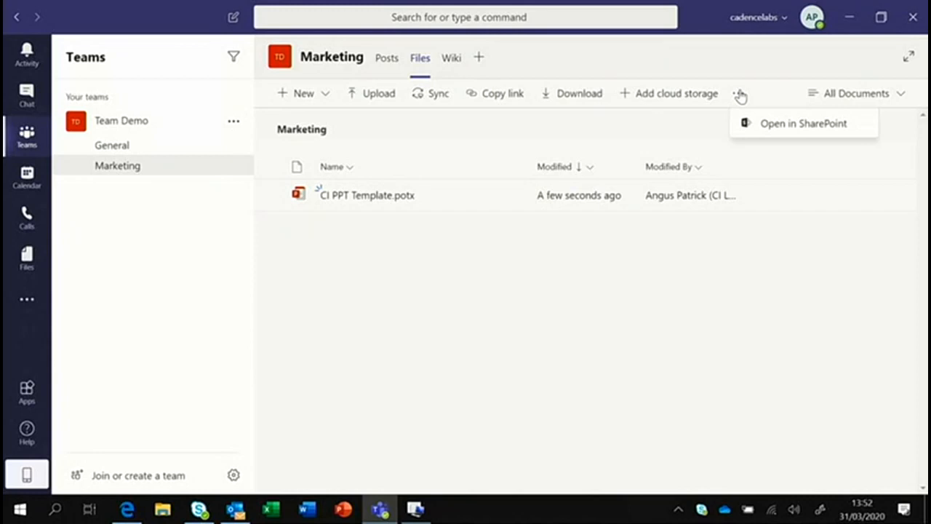
pyautogui.click(789, 124)
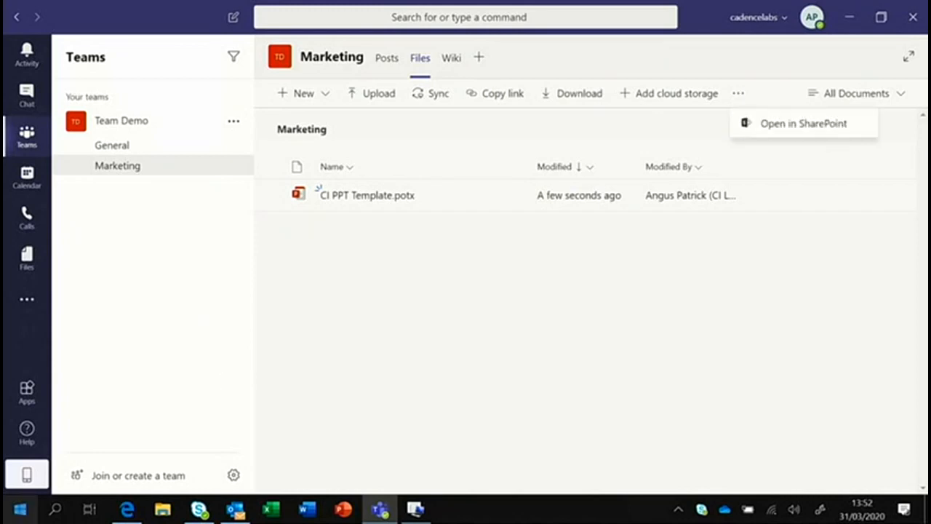
pyautogui.click(127, 509)
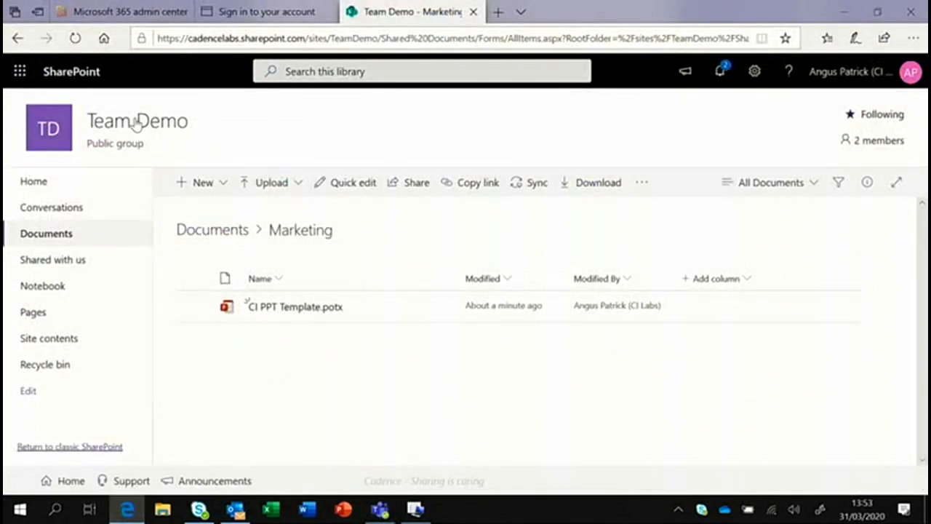
pyautogui.moveTo(91, 120)
pyautogui.click(845, 13)
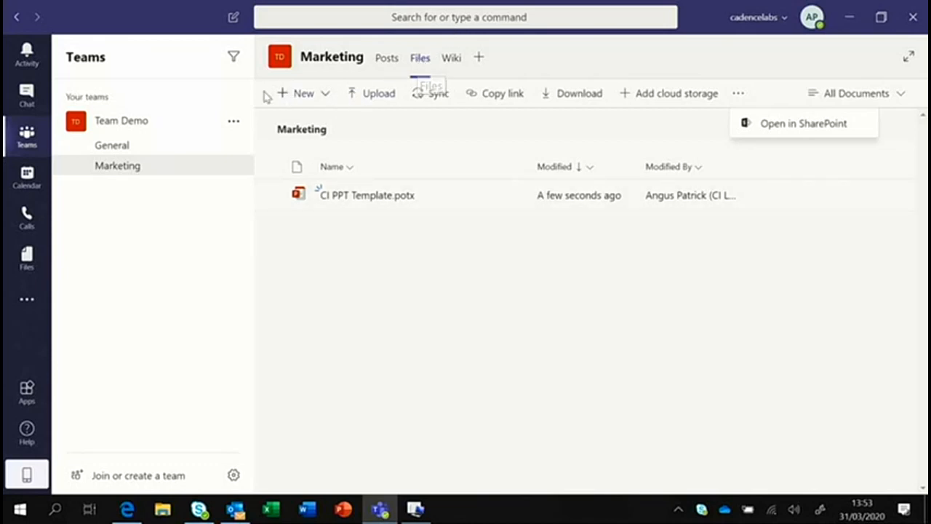
pyautogui.click(126, 509)
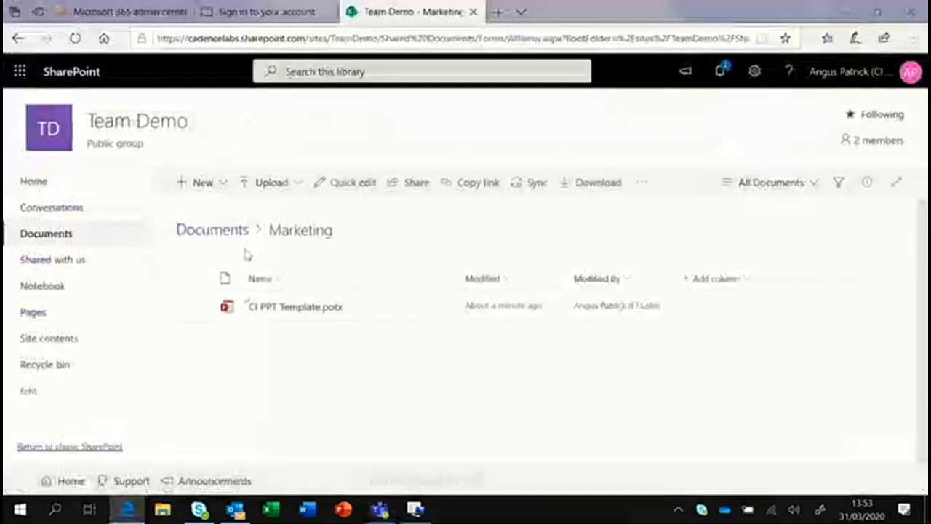
pyautogui.click(218, 230)
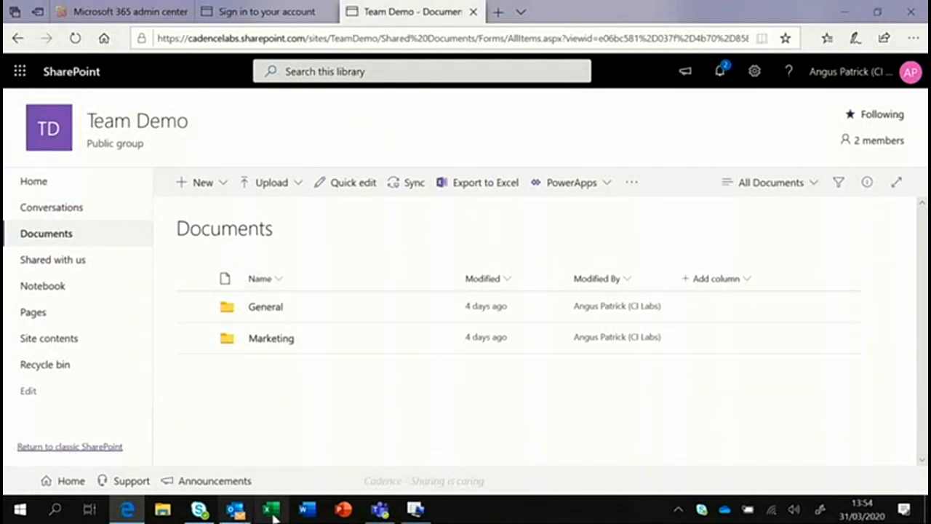
pyautogui.click(377, 511)
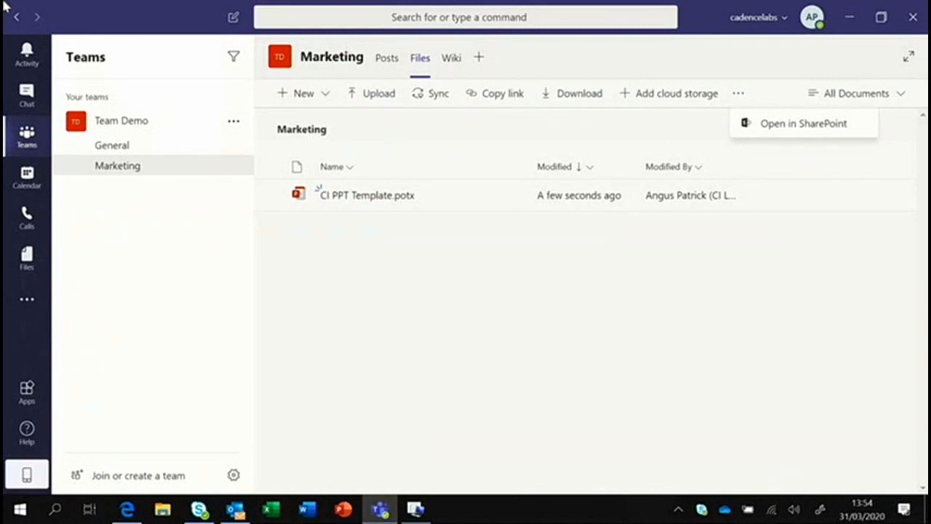
pyautogui.click(149, 171)
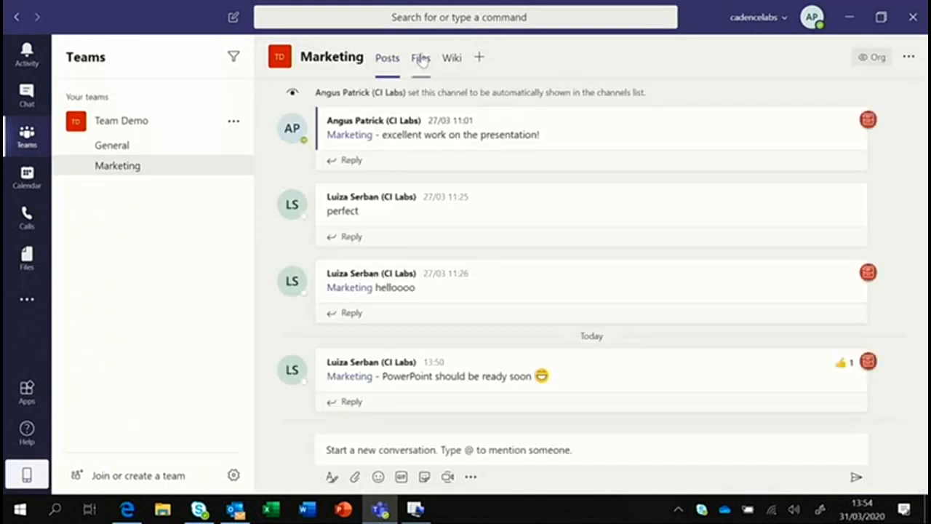
pyautogui.click(426, 61)
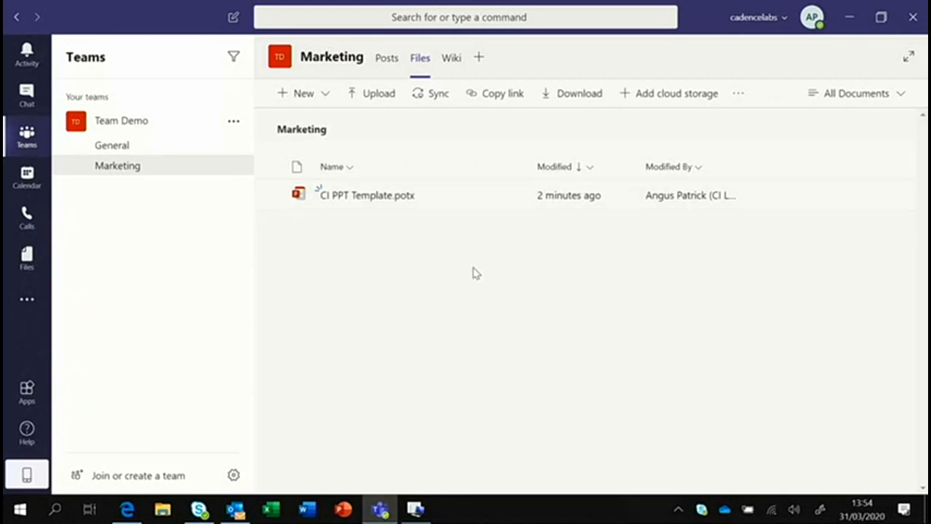
pyautogui.click(128, 509)
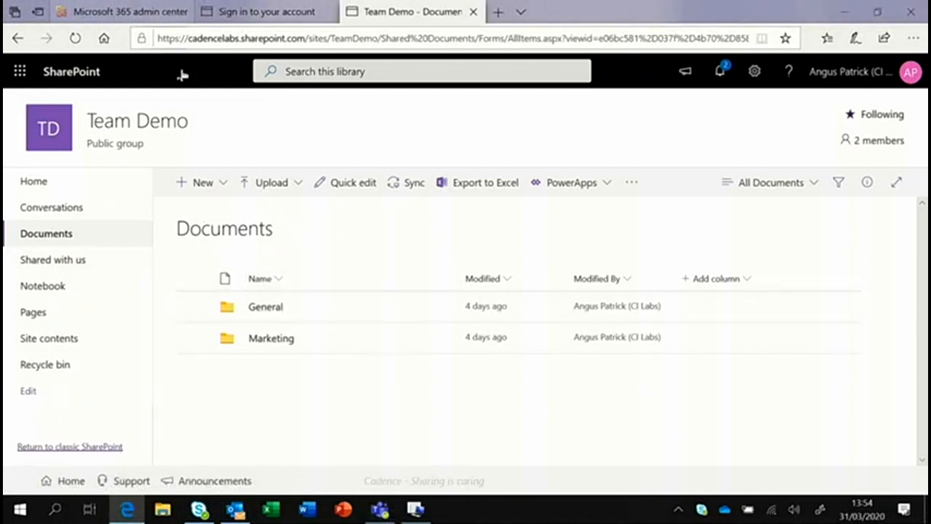
pyautogui.click(269, 338)
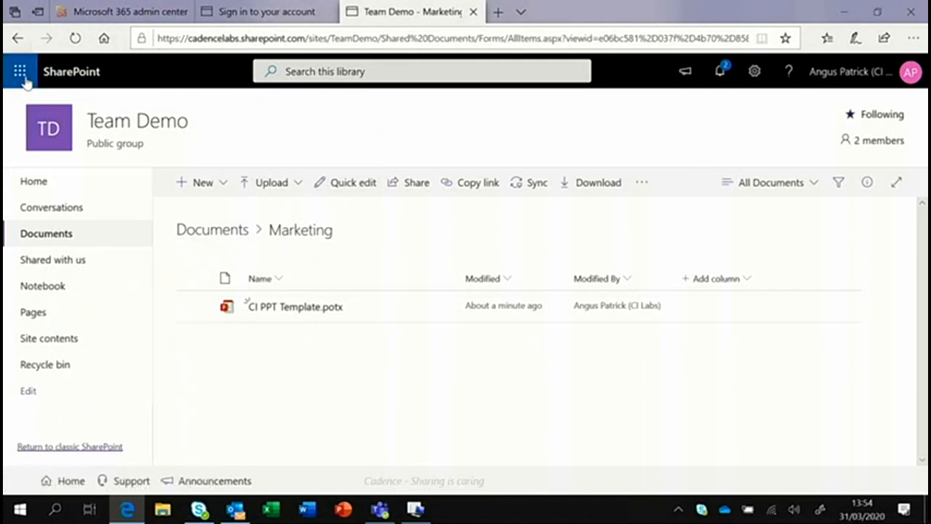
pyautogui.click(848, 13)
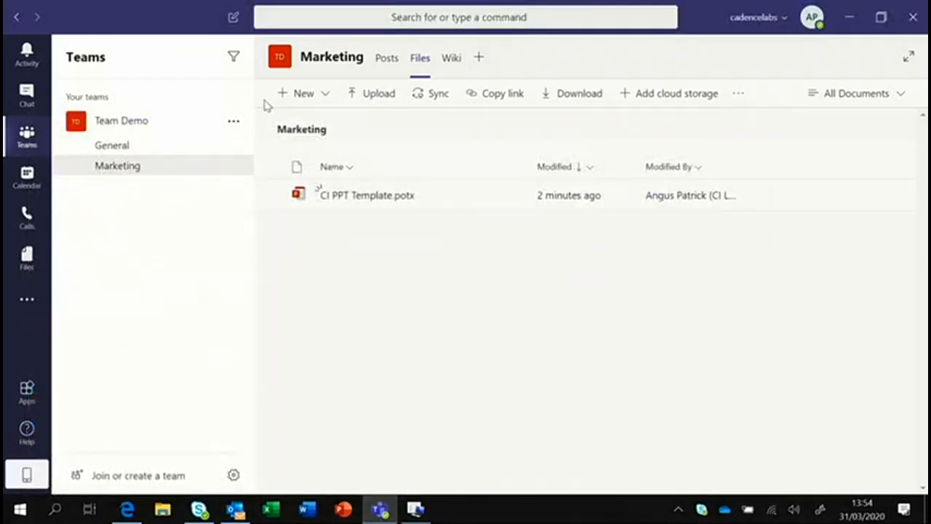
# Open Manage team for Team Demo and expand the Members and guests list.
pyautogui.click(234, 125)
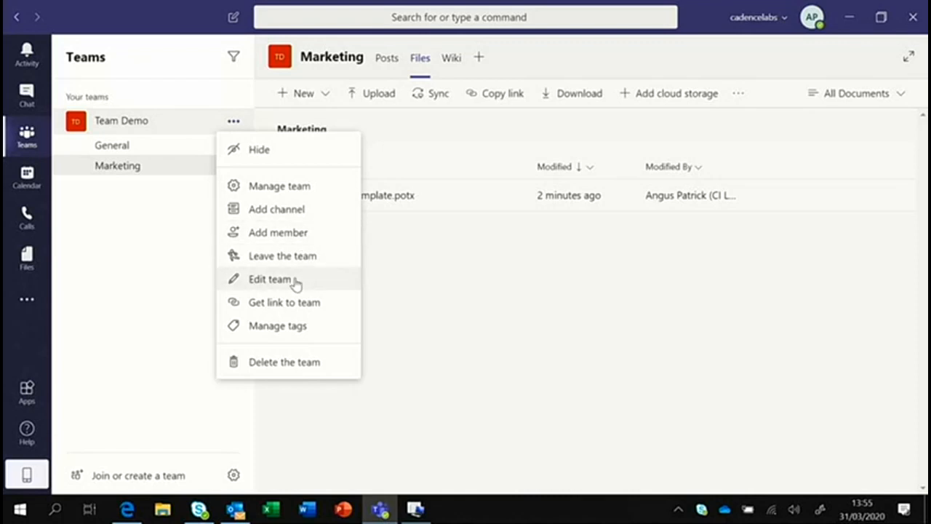
pyautogui.click(293, 195)
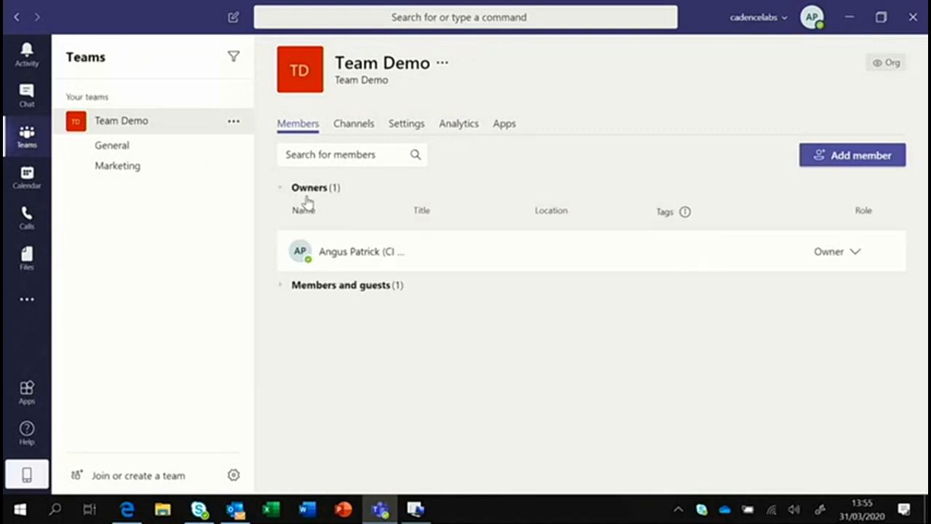
pyautogui.click(280, 288)
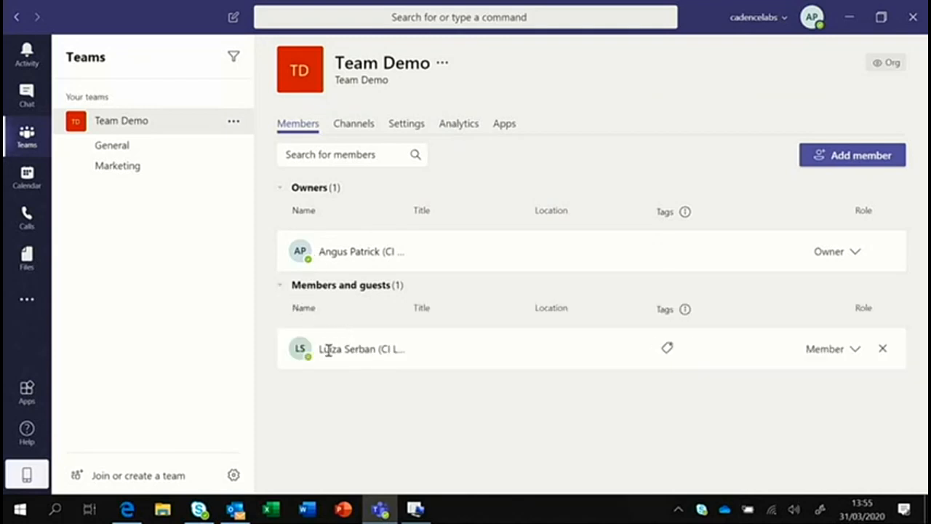
pyautogui.moveTo(329, 349)
pyautogui.moveTo(884, 69)
pyautogui.click(847, 156)
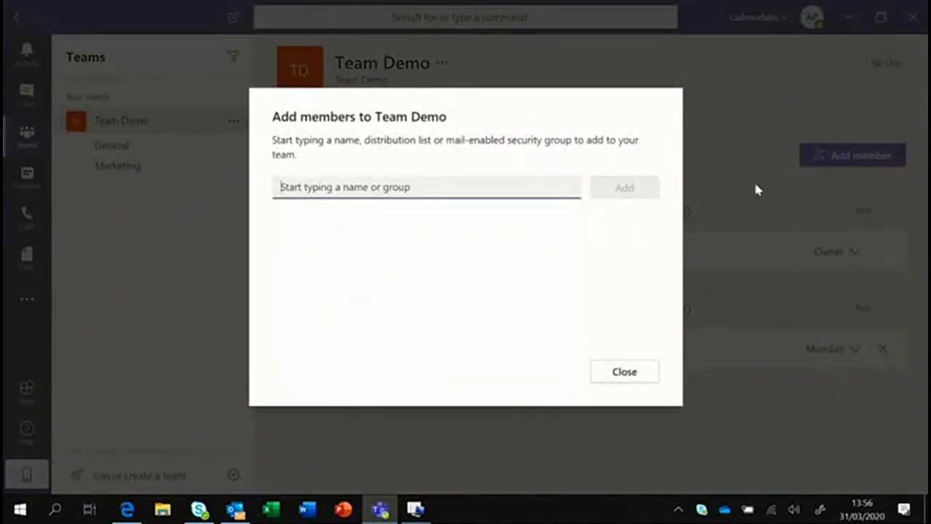
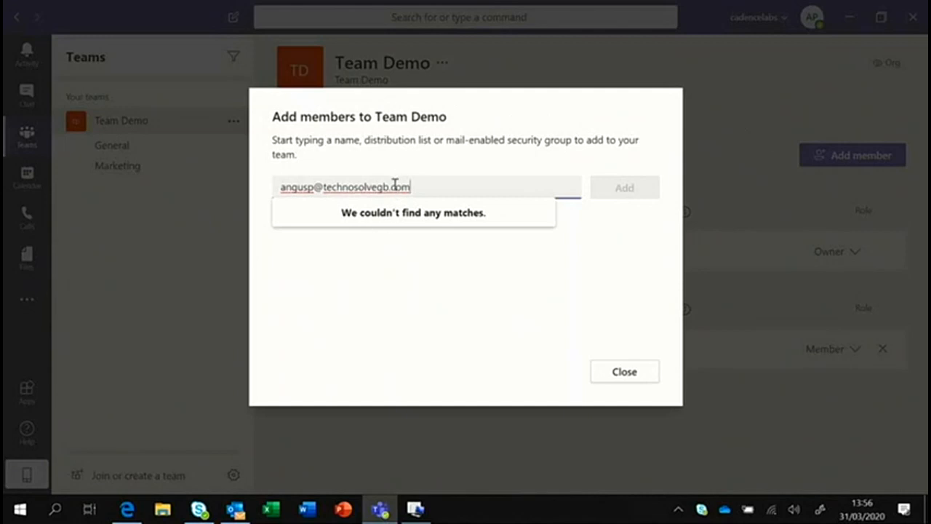
pyautogui.click(418, 214)
pyautogui.click(416, 188)
pyautogui.press('BackSpace')
pyautogui.press('BackSpace')
pyautogui.press('BackSpace')
pyautogui.press('BackSpace')
pyautogui.press('BackSpace')
pyautogui.press('BackSpace')
pyautogui.press('BackSpace')
pyautogui.press('BackSpace')
pyautogui.press('BackSpace')
pyautogui.press('BackSpace')
pyautogui.press('BackSpace')
pyautogui.press('BackSpace')
pyautogui.press('BackSpace')
pyautogui.press('BackSpace')
pyautogui.press('BackSpace')
pyautogui.press('BackSpace')
pyautogui.press('BackSpace')
pyautogui.press('BackSpace')
pyautogui.press('BackSpace')
pyautogui.press('BackSpace')
pyautogui.press('BackSpace')
pyautogui.press('BackSpace')
pyautogui.press('BackSpace')
pyautogui.press('BackSpace')
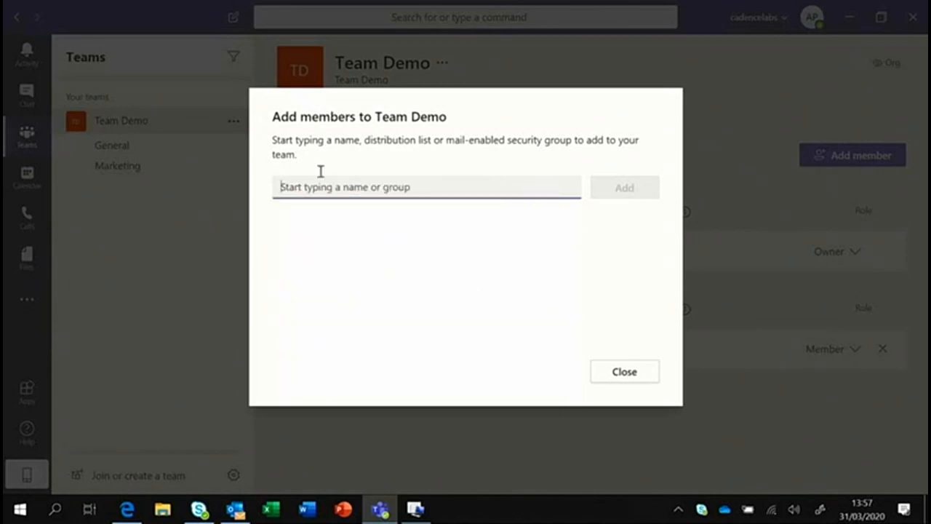
pyautogui.click(622, 374)
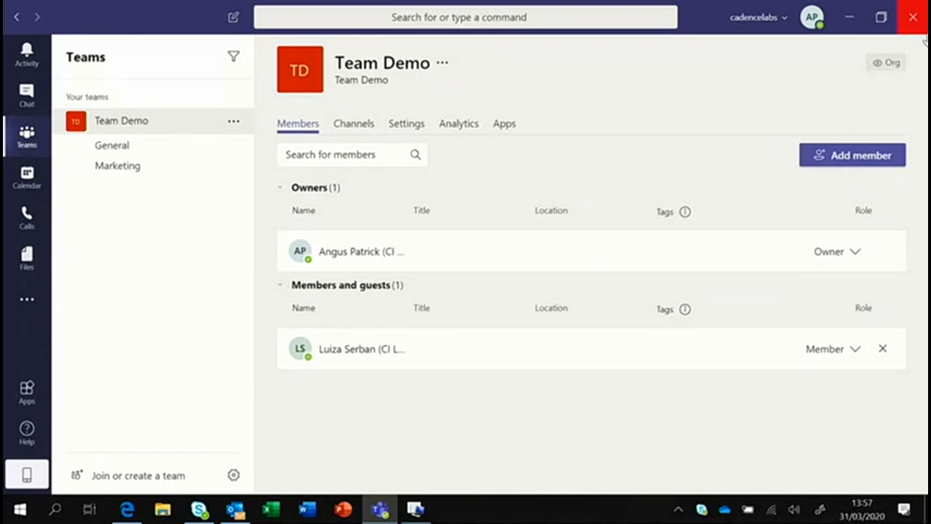
# Switch to the Cadence (Guest) organisation and show the options for DW Demo Team.
pyautogui.click(787, 22)
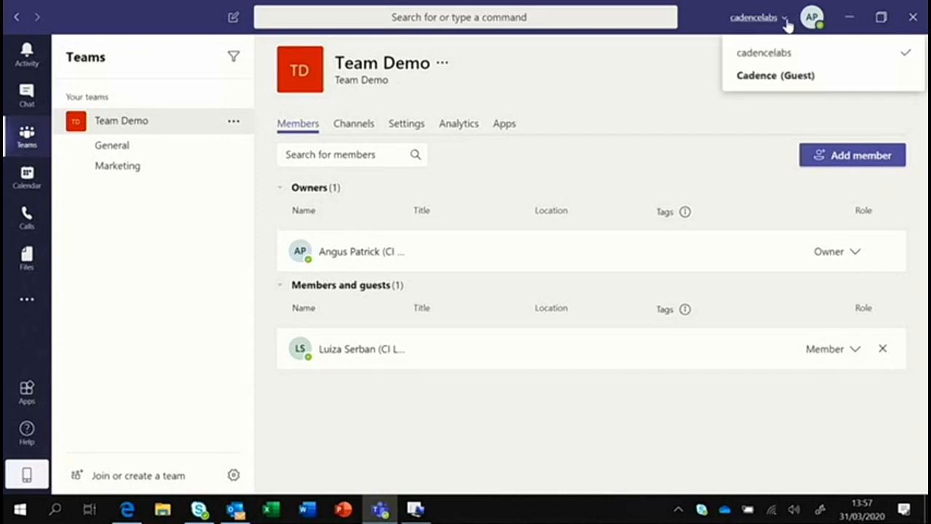
pyautogui.click(754, 75)
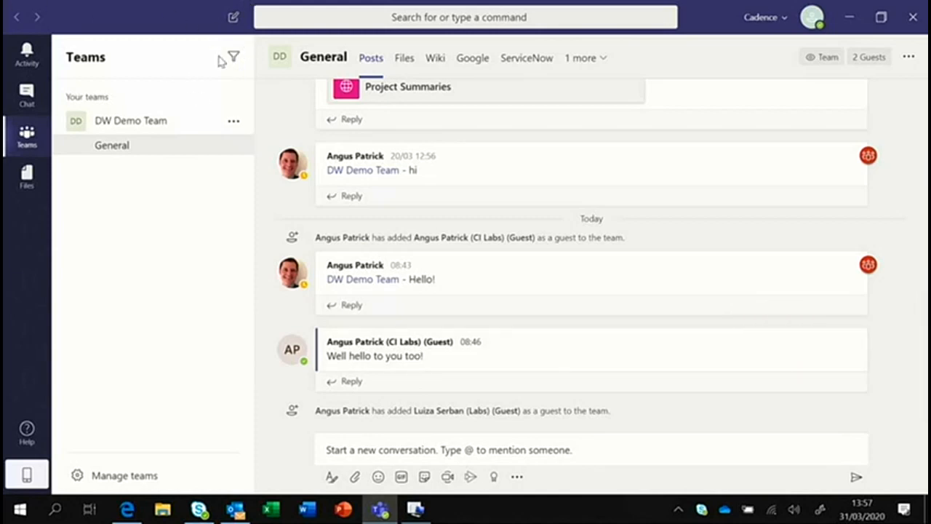
pyautogui.click(234, 123)
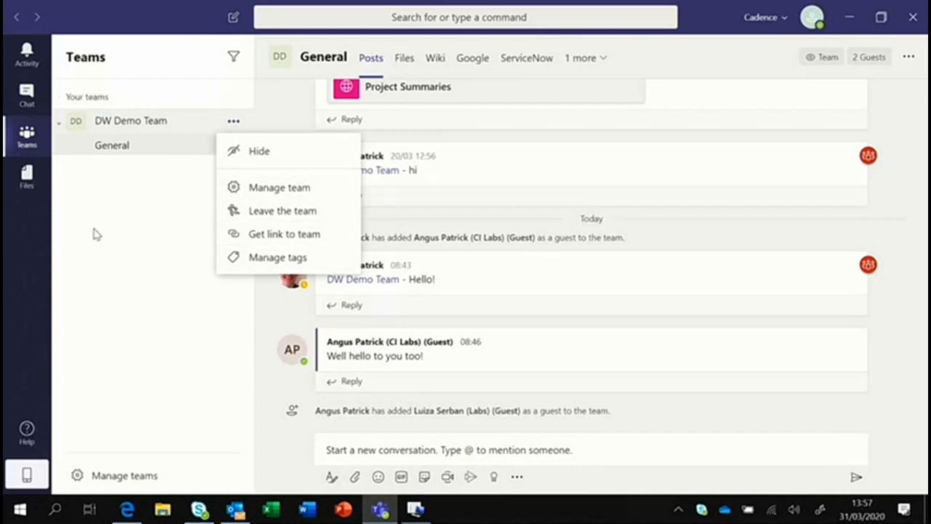
# Close the DW Demo Team menu and open the organisation switcher dropdown.
pyautogui.click(184, 217)
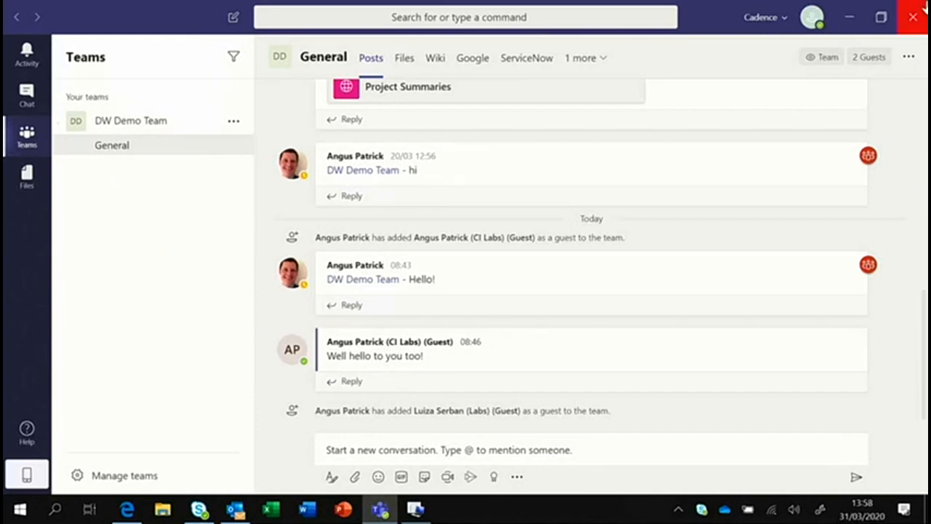
pyautogui.click(760, 17)
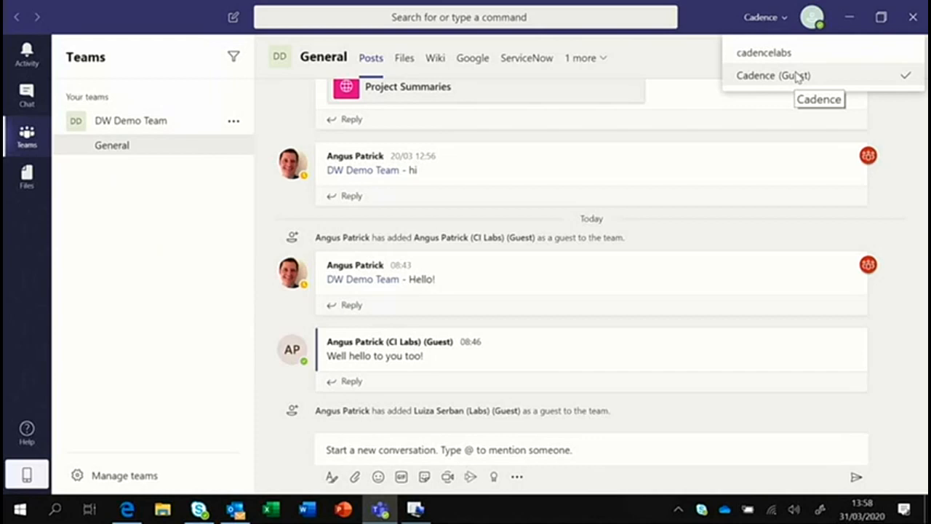
# Switch back to cadencelabs and go to the Join or create a team page.
pyautogui.click(756, 60)
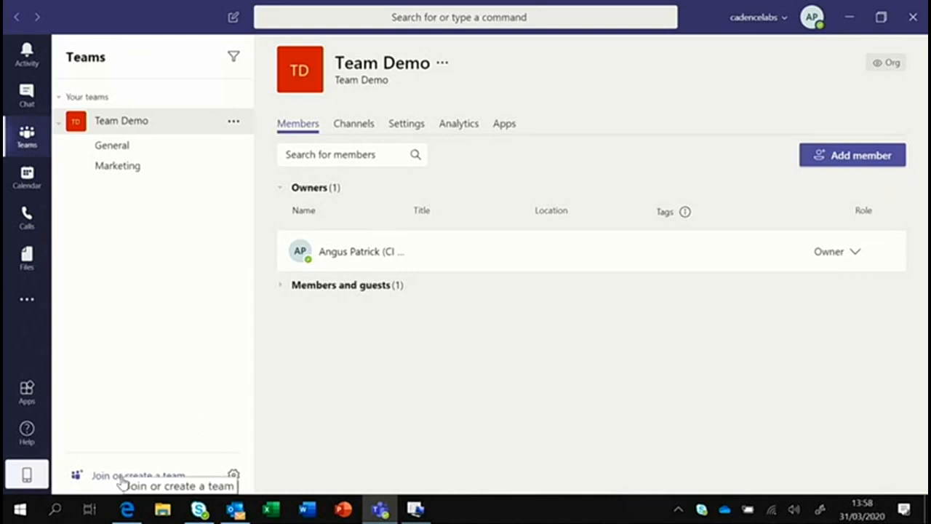
pyautogui.click(163, 475)
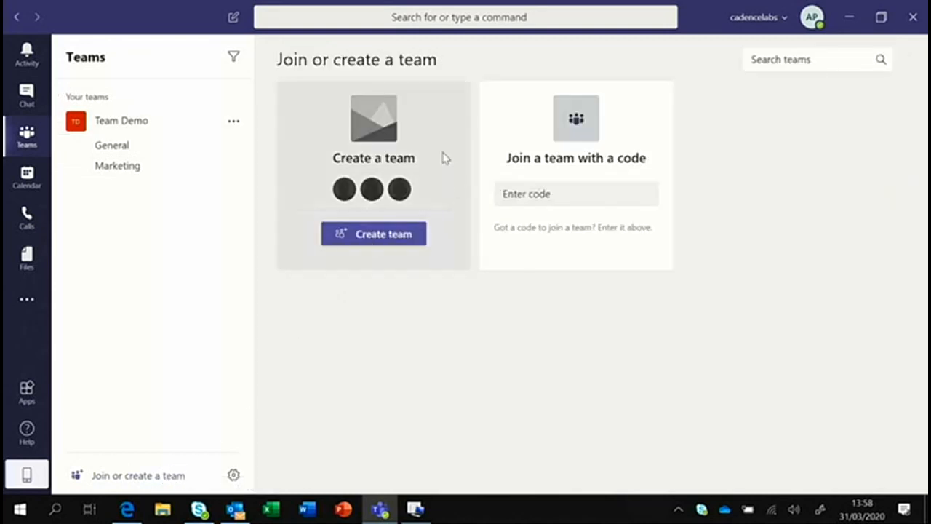
# Create a private team from scratch named 'Private Team'.
pyautogui.click(375, 244)
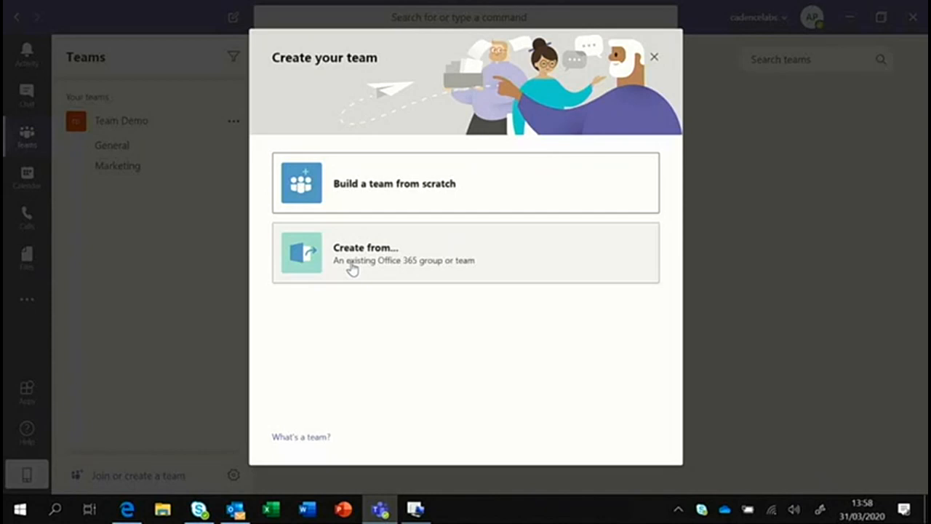
pyautogui.click(374, 187)
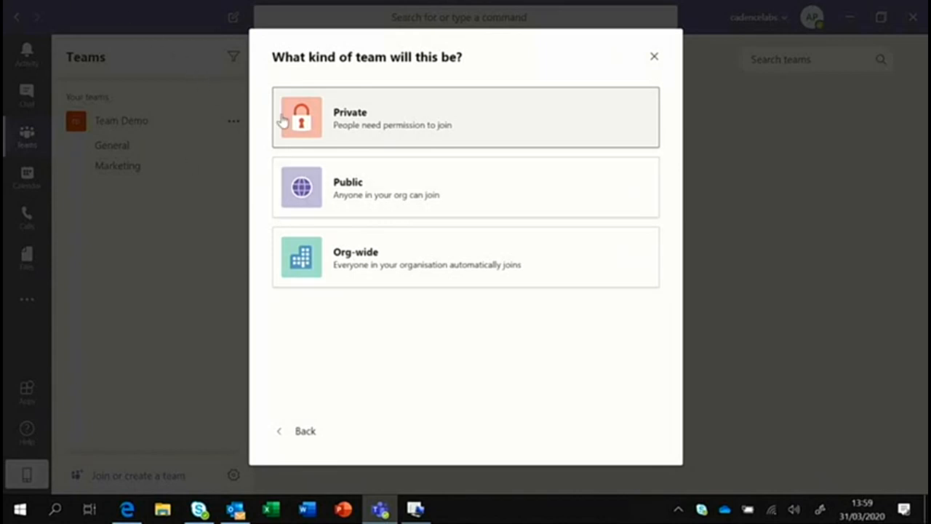
pyautogui.click(385, 126)
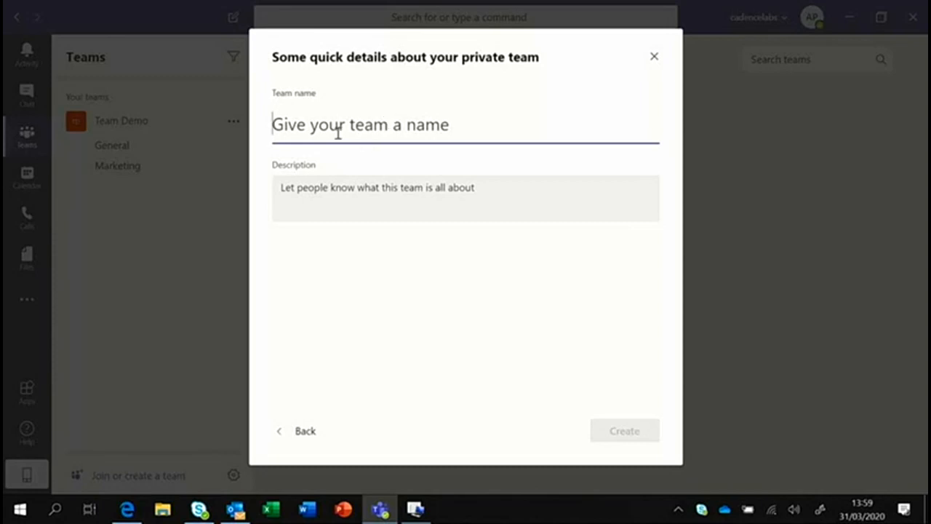
pyautogui.write('R')
pyautogui.press('BackSpace')
pyautogui.write('Private')
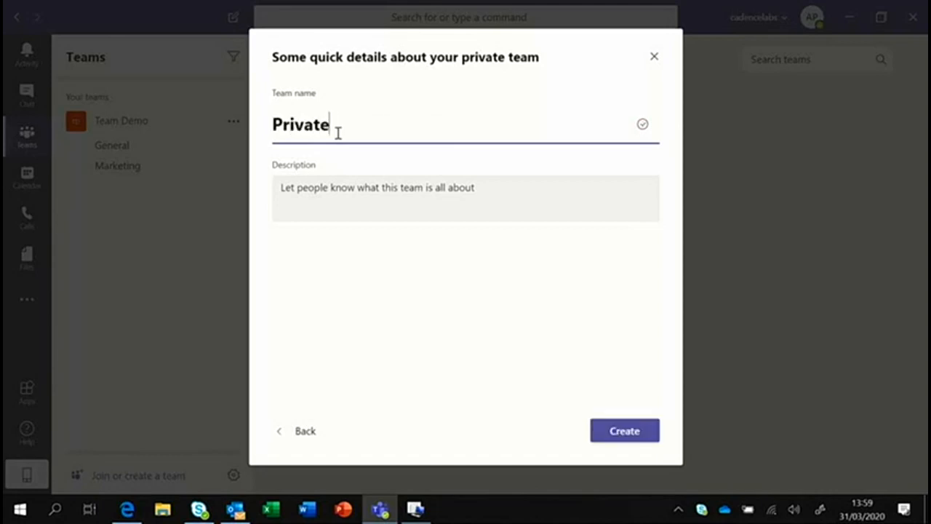
pyautogui.write(' Team')
pyautogui.click(613, 432)
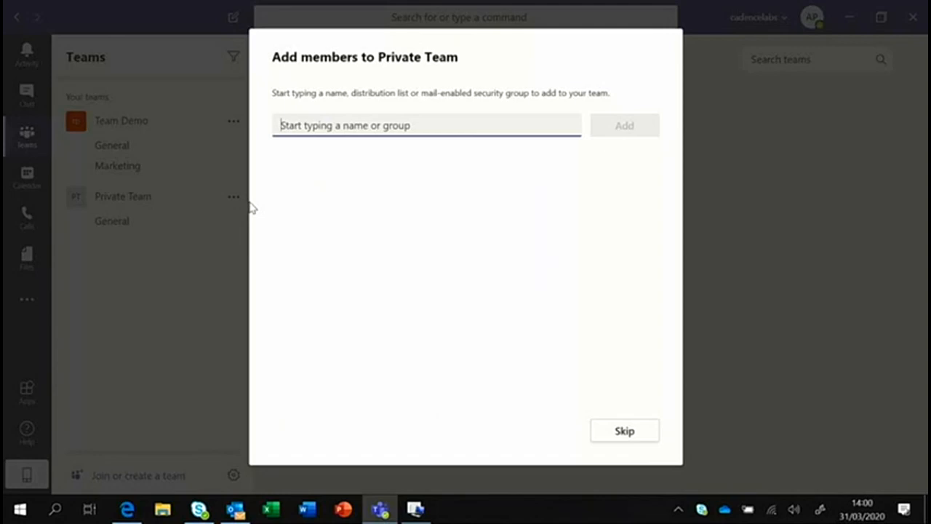
# Skip adding members to Private Team.
pyautogui.click(633, 432)
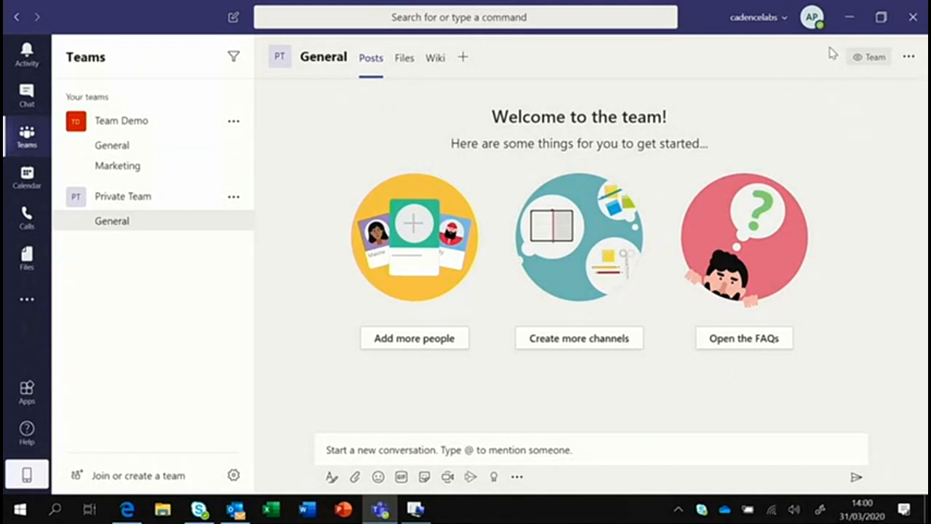
# Collapse and re-expand Team Demo's channels, then view its General channel.
pyautogui.moveTo(860, 66)
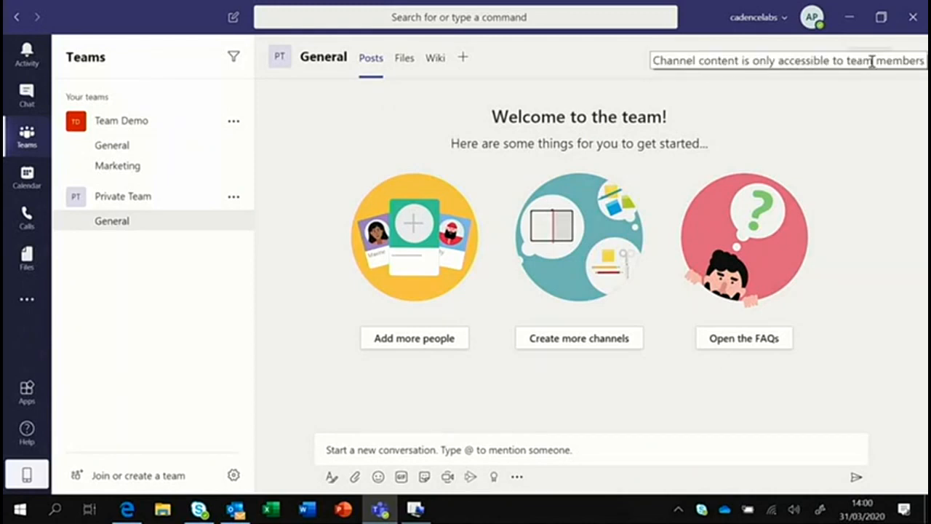
pyautogui.click(109, 121)
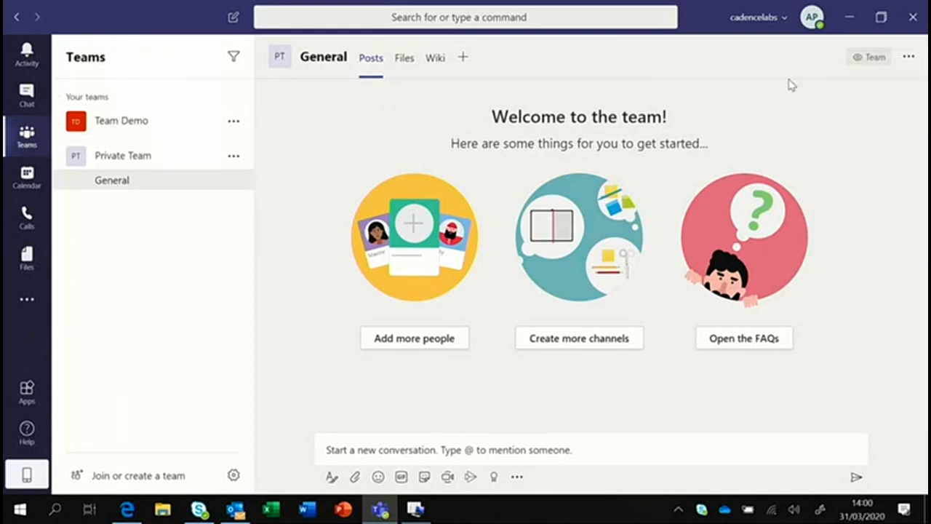
pyautogui.click(115, 128)
pyautogui.click(124, 144)
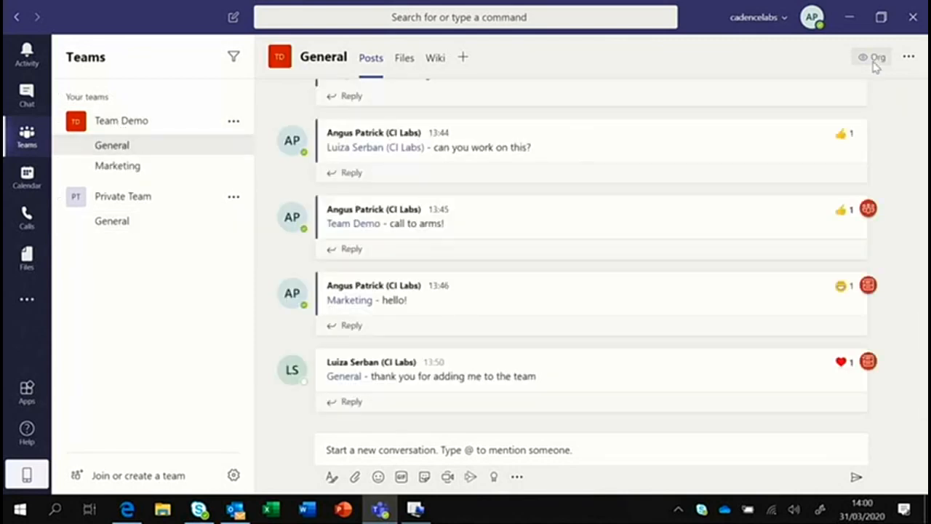
# Switch to Private Team's General channel and show the more-options menu for Team Demo.
pyautogui.moveTo(877, 66)
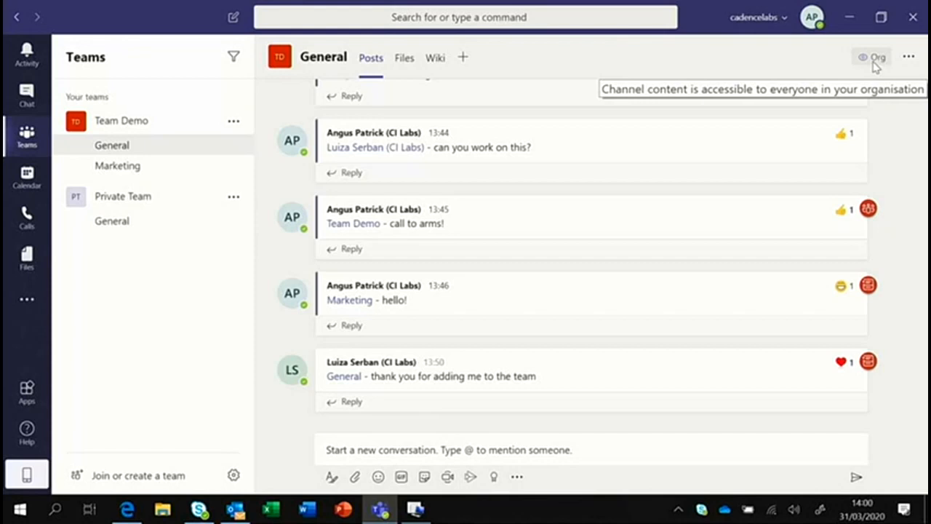
pyautogui.click(126, 205)
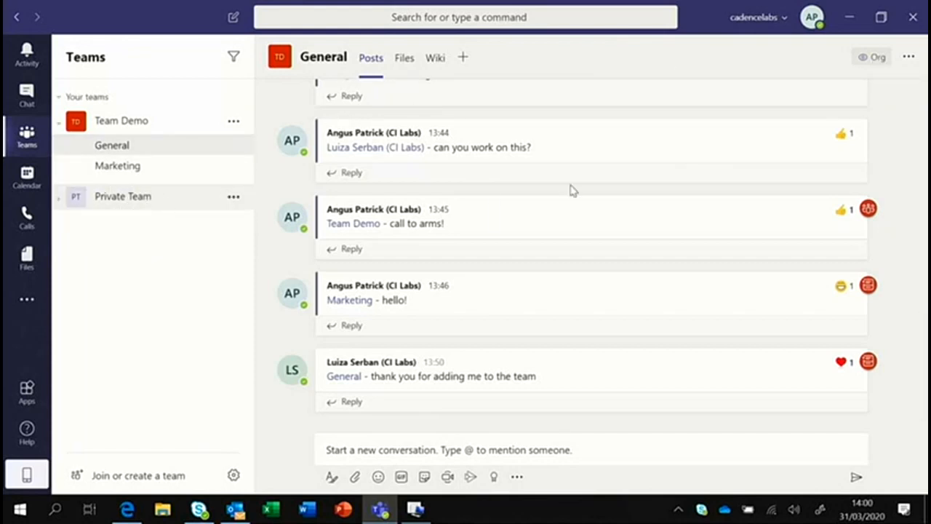
pyautogui.click(118, 201)
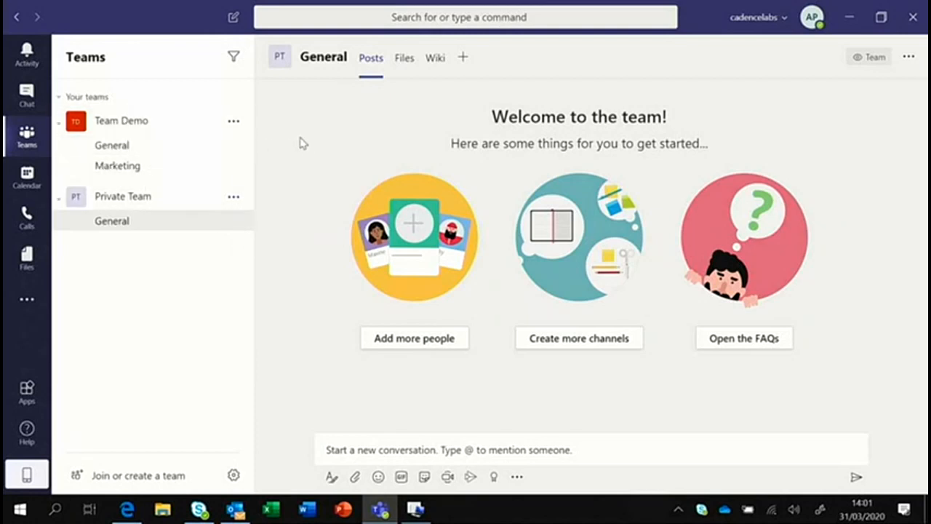
pyautogui.click(234, 124)
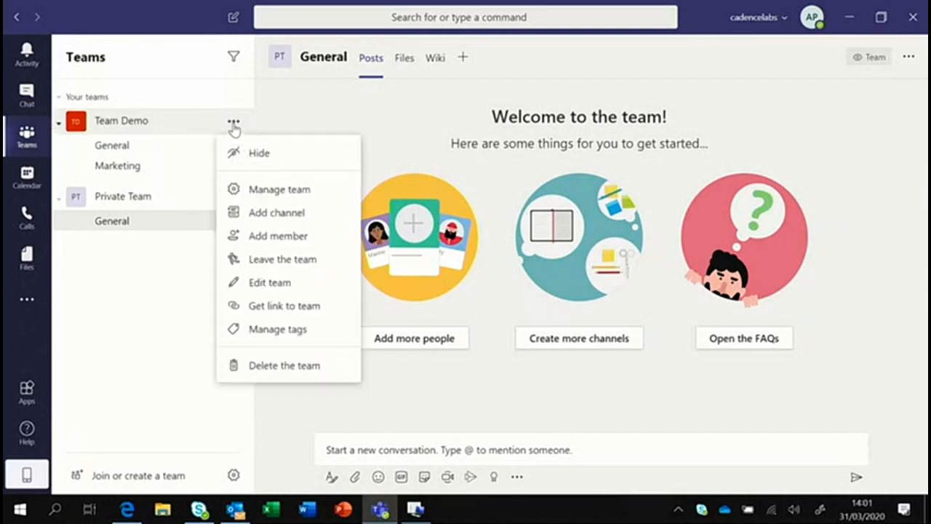
# Begin a new Team Demo channel with Private privacy named 'Leadership Team'.
pyautogui.click(266, 217)
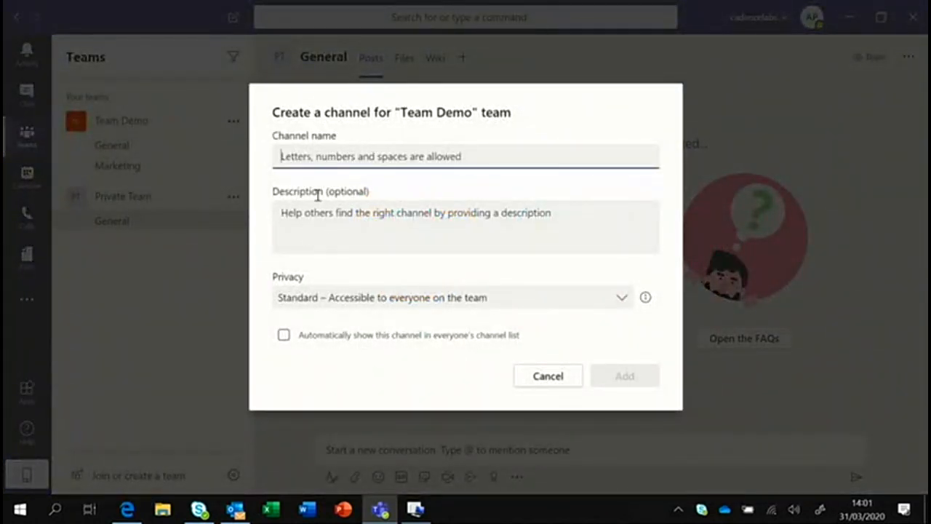
pyautogui.click(360, 298)
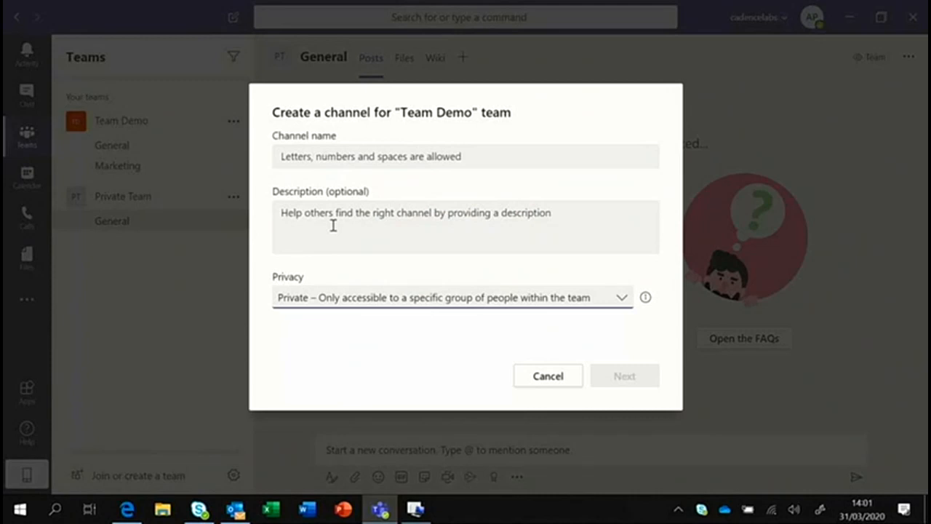
pyautogui.click(309, 151)
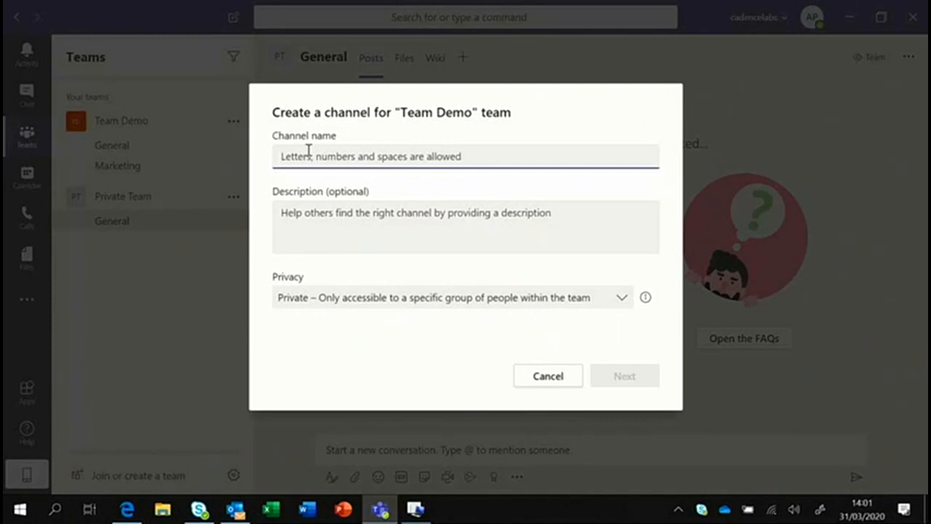
pyautogui.write('Leader')
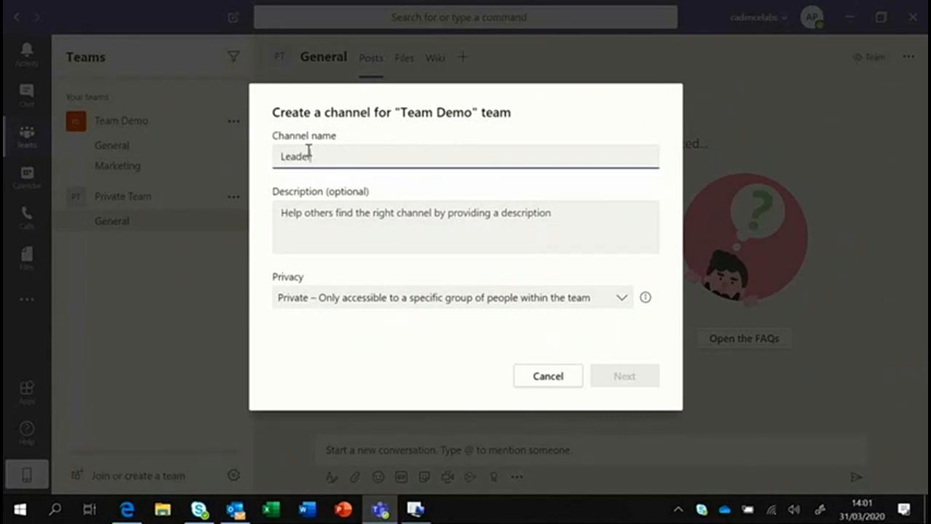
pyautogui.write('ship Team')
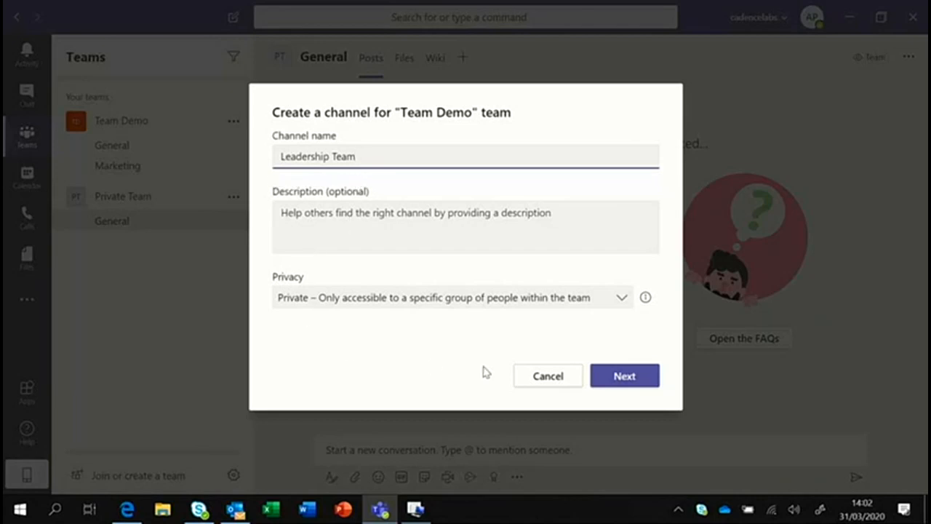
# Create the Leadership Team channel and skip the Add members prompt.
pyautogui.click(615, 384)
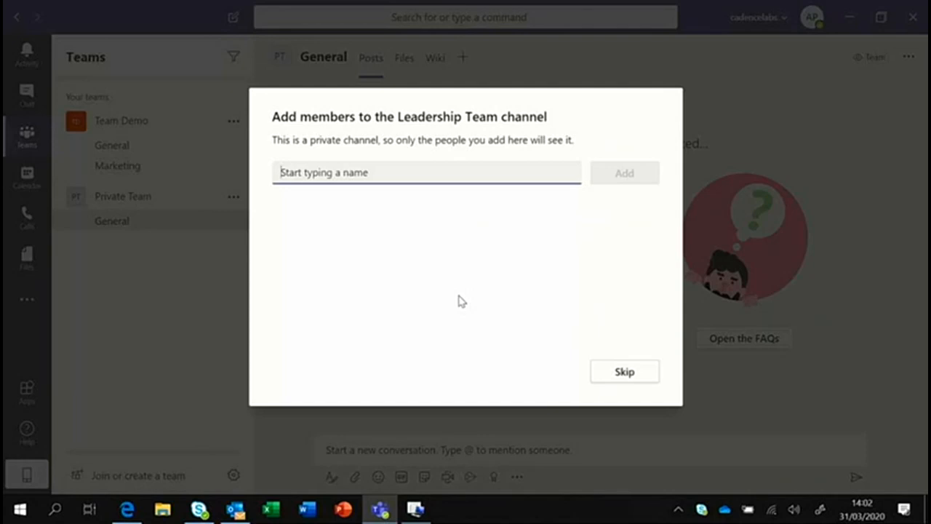
pyautogui.click(632, 380)
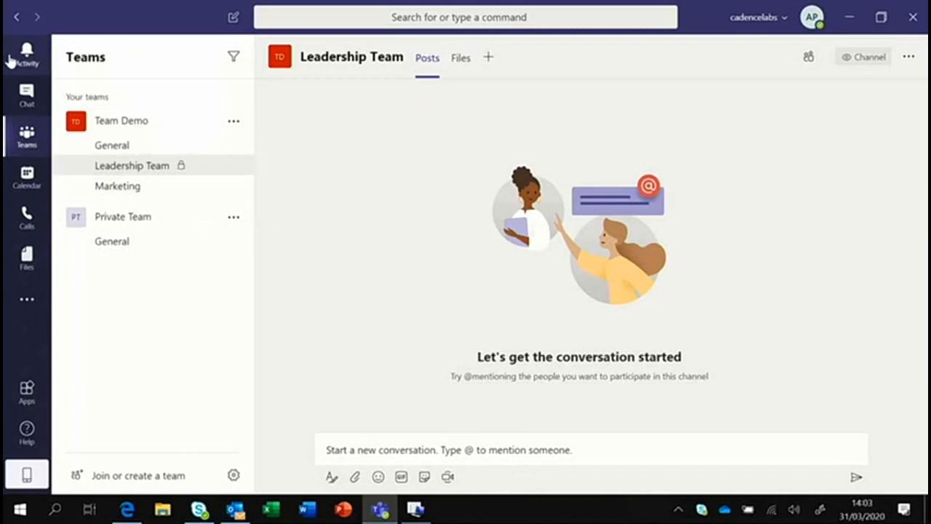
# Return from Chat to Team Demo's General channel and expand a formatted new post draft.
pyautogui.click(27, 94)
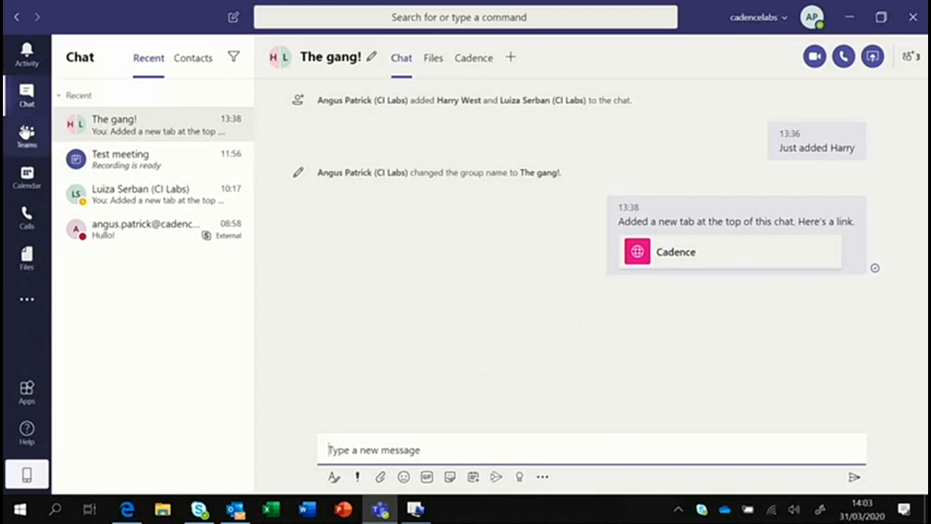
pyautogui.click(26, 138)
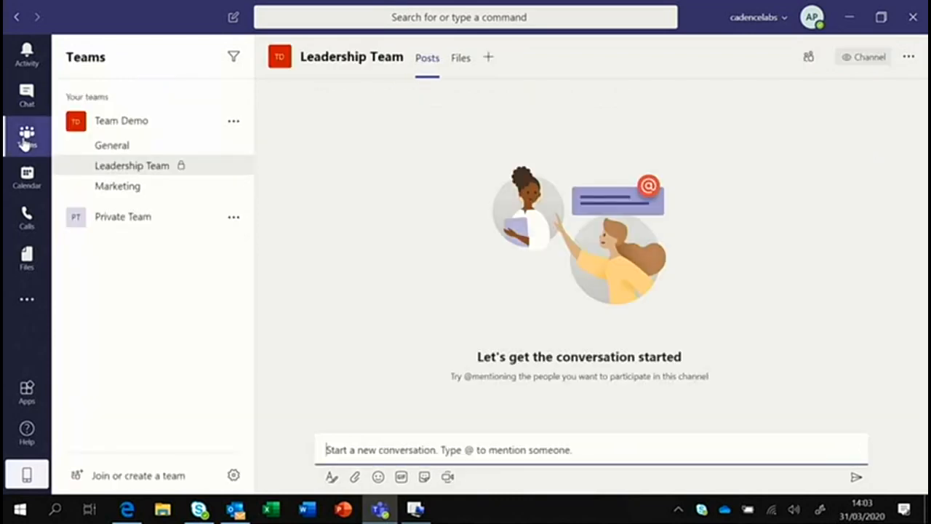
pyautogui.click(112, 145)
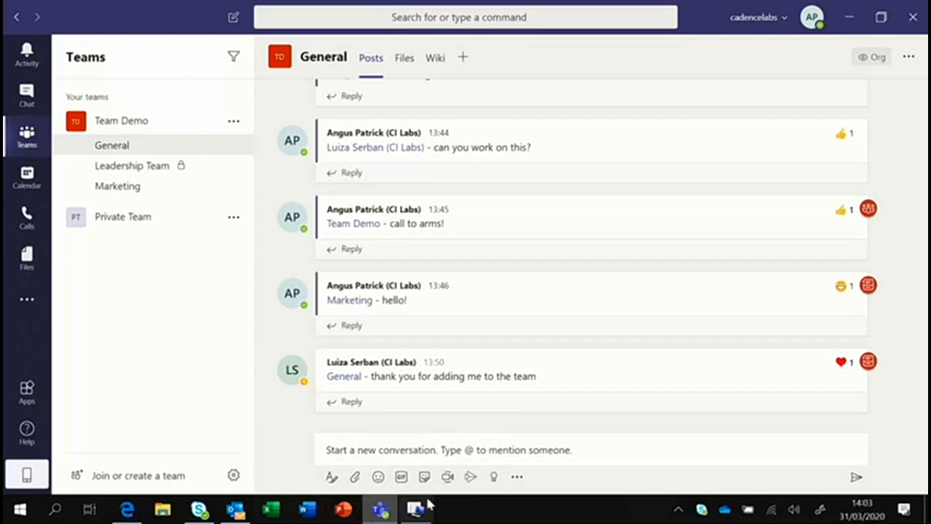
pyautogui.click(332, 476)
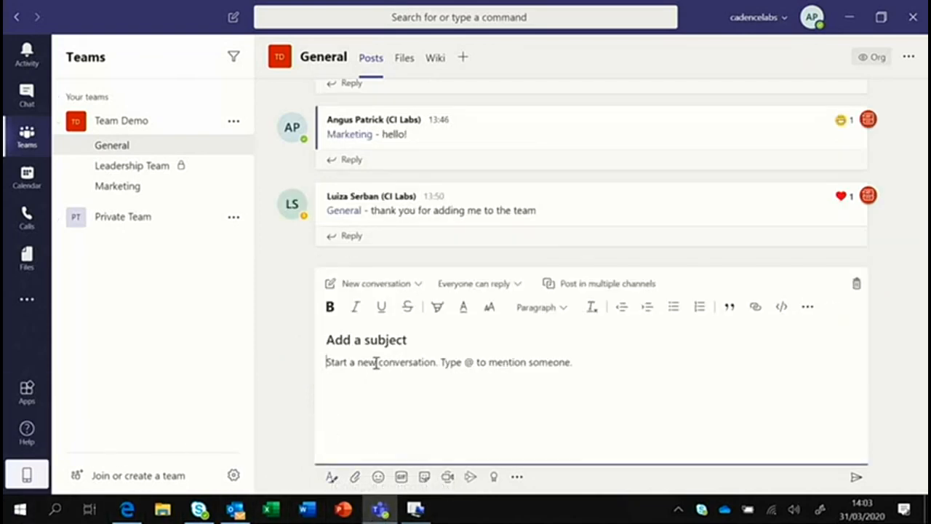
pyautogui.moveTo(624, 229)
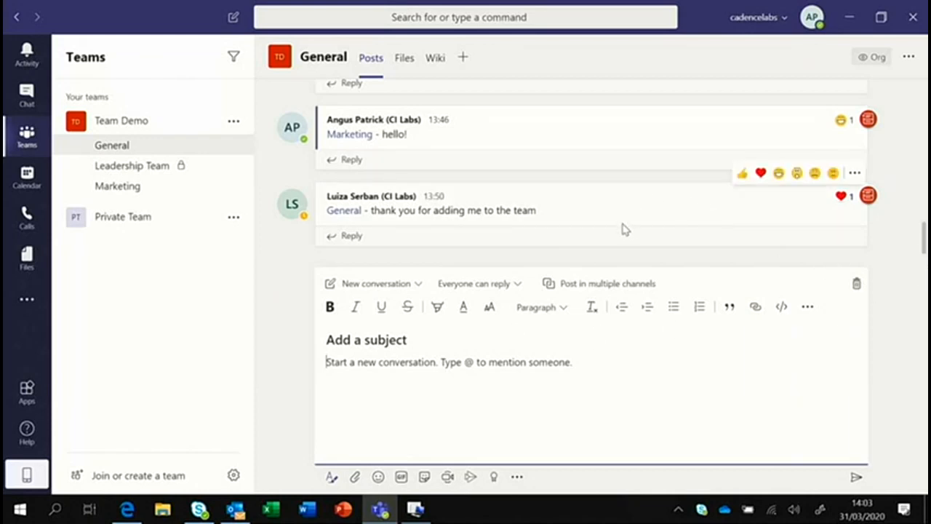